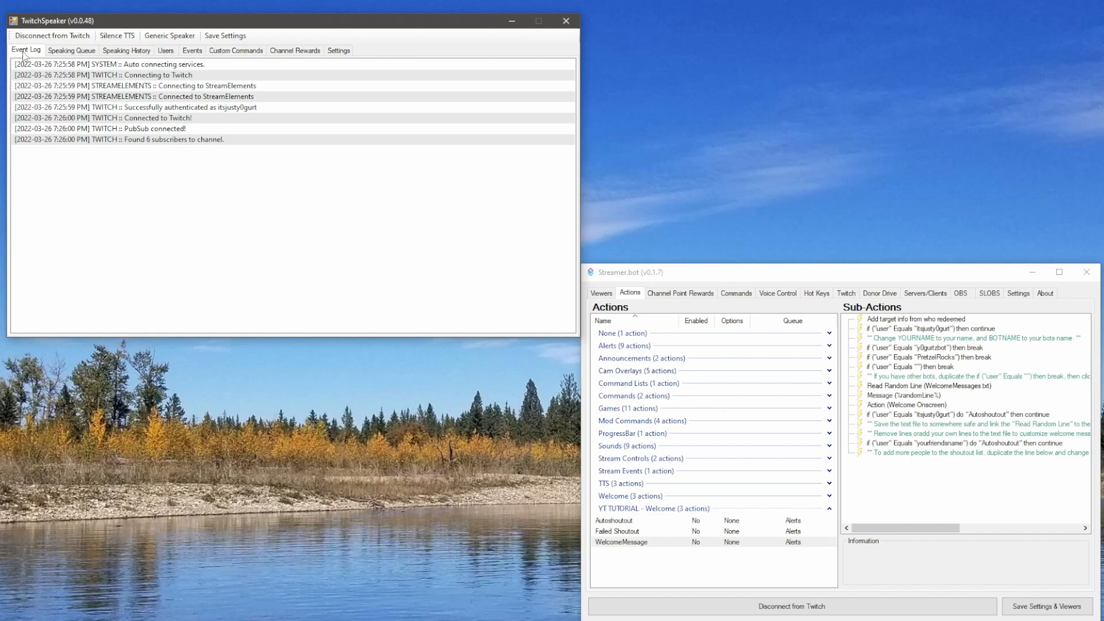
Look through the speaking queue, speaking history, speaking options and general settings of TwitchSpeaker, and return to the event log
{"action": "left_click", "coordinate": [67, 51]}
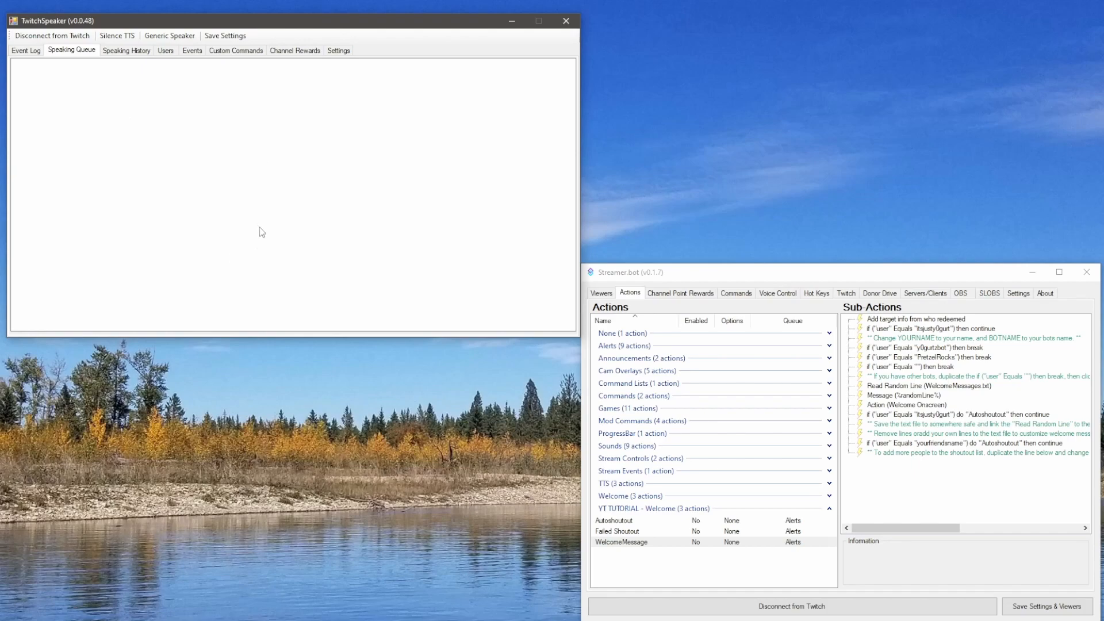
{"action": "left_click", "coordinate": [123, 53]}
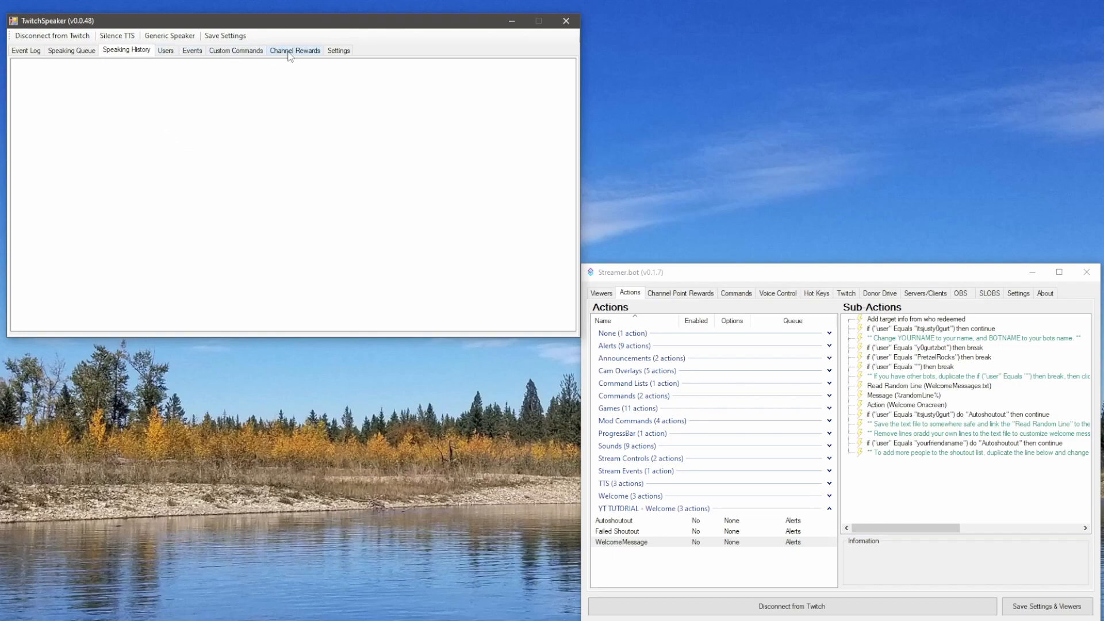
{"action": "left_click", "coordinate": [342, 51]}
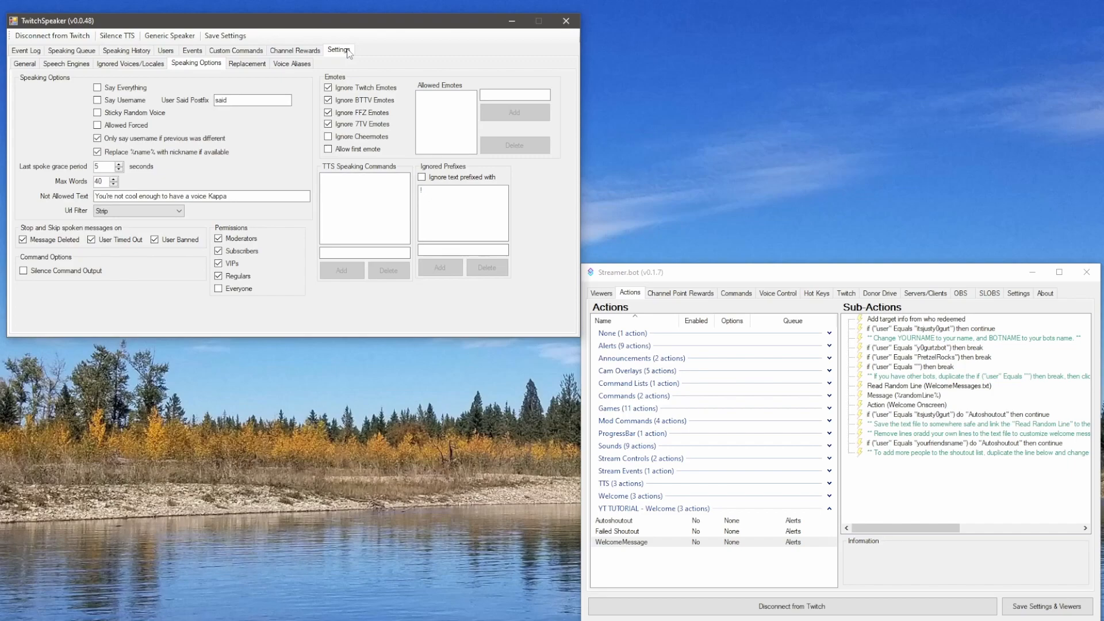
{"action": "left_click", "coordinate": [36, 64]}
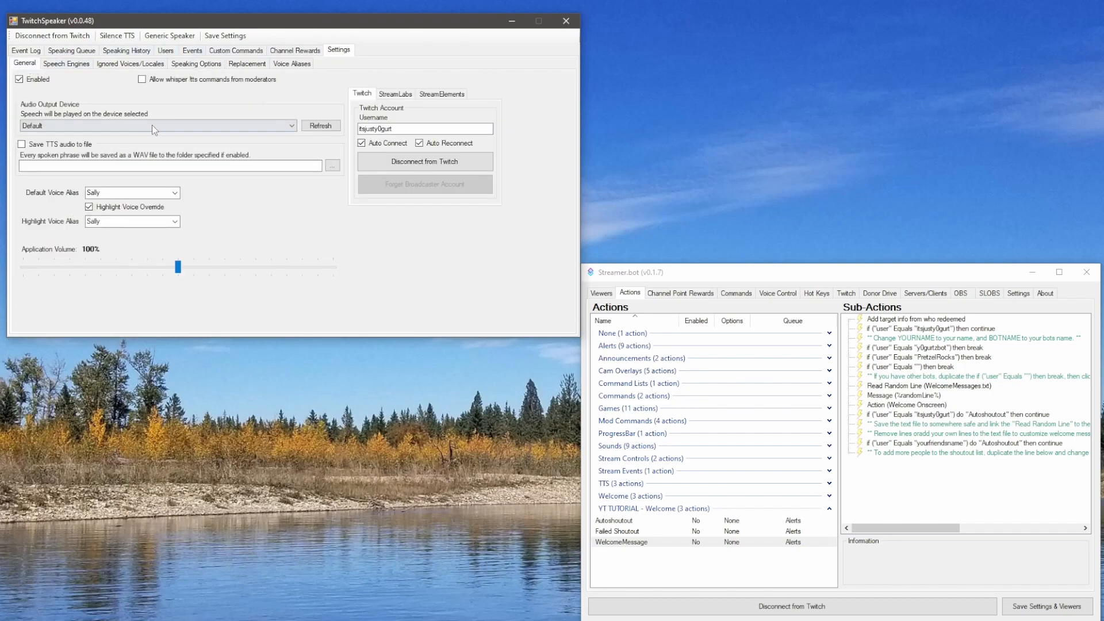
{"action": "left_click", "coordinate": [26, 81]}
{"action": "left_click", "coordinate": [126, 40]}
{"action": "left_click", "coordinate": [26, 50]}
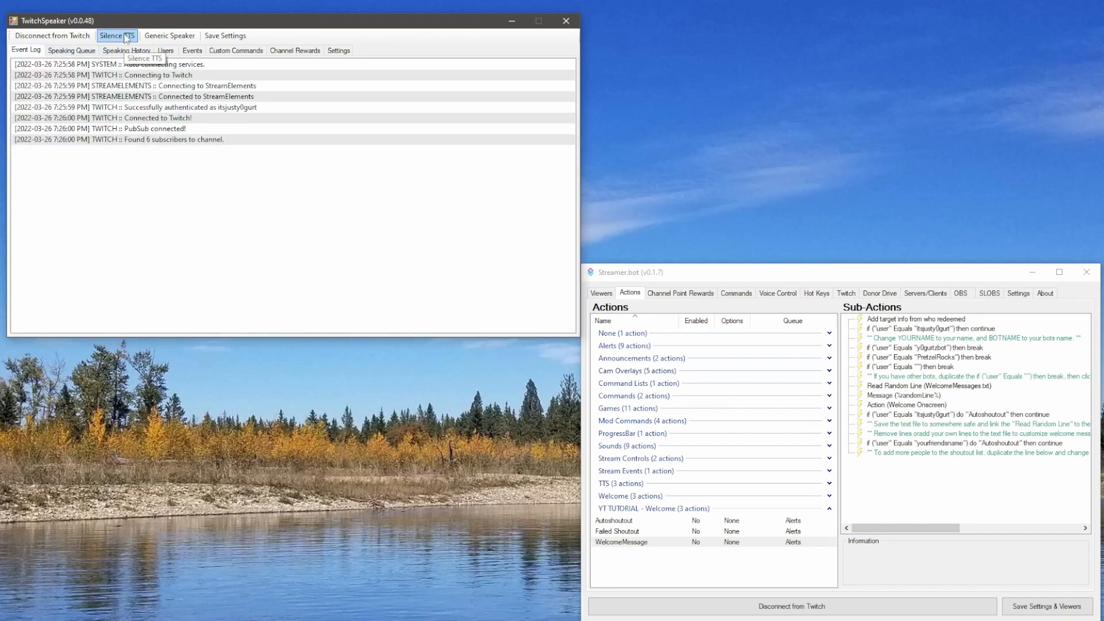
Examine the available audio output devices in the general settings and the Microsoft Azure credential fields of the speech engines
{"action": "left_click", "coordinate": [337, 51]}
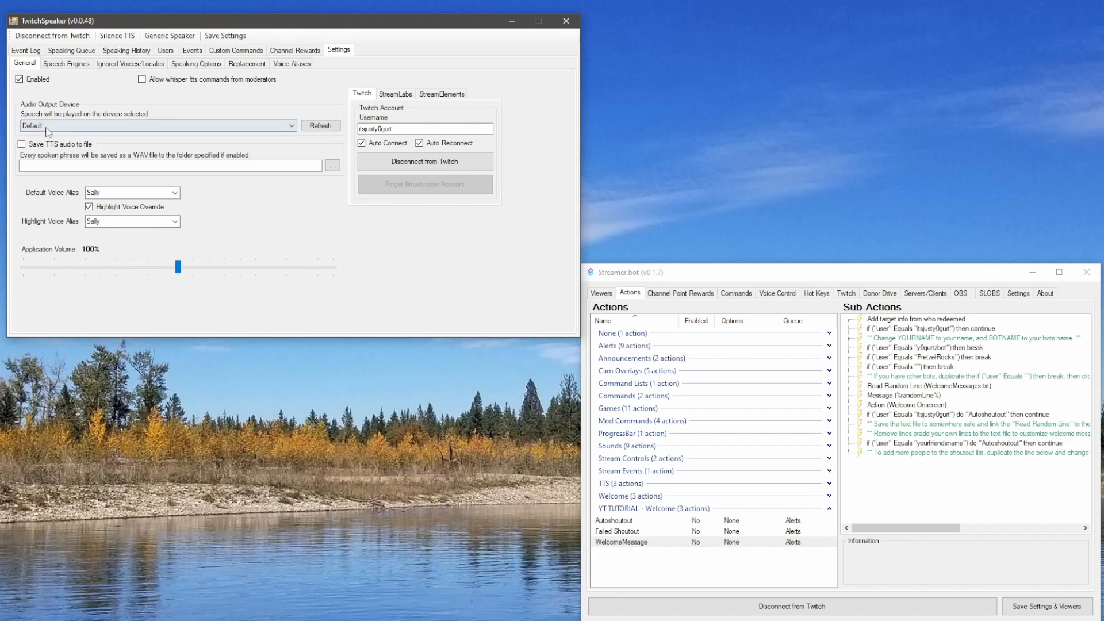
{"action": "left_click", "coordinate": [115, 126]}
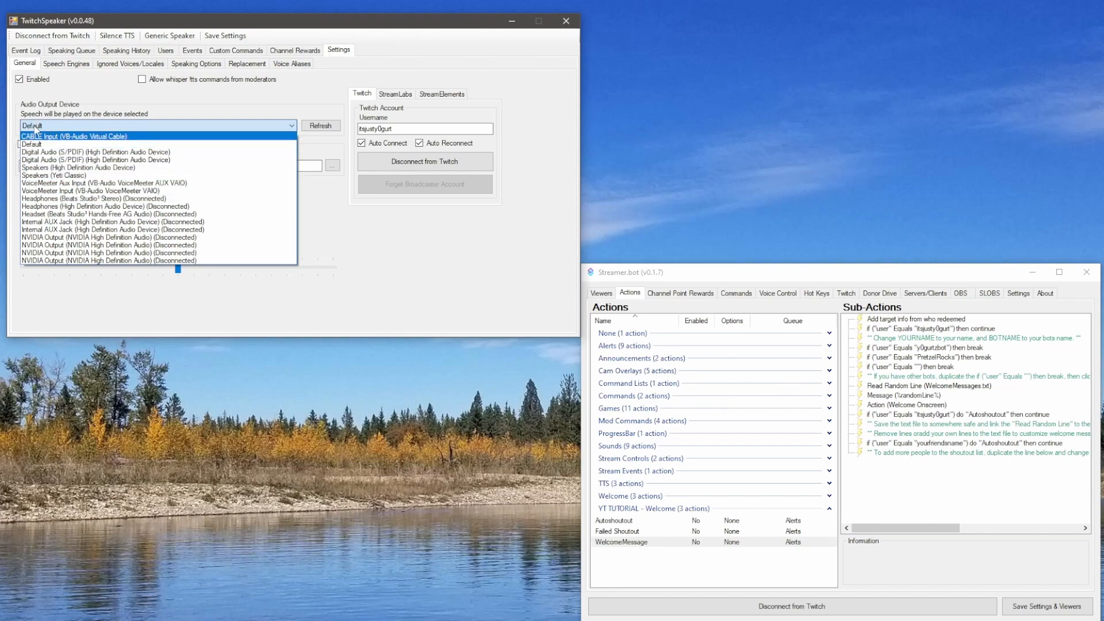
{"action": "left_click", "coordinate": [64, 127]}
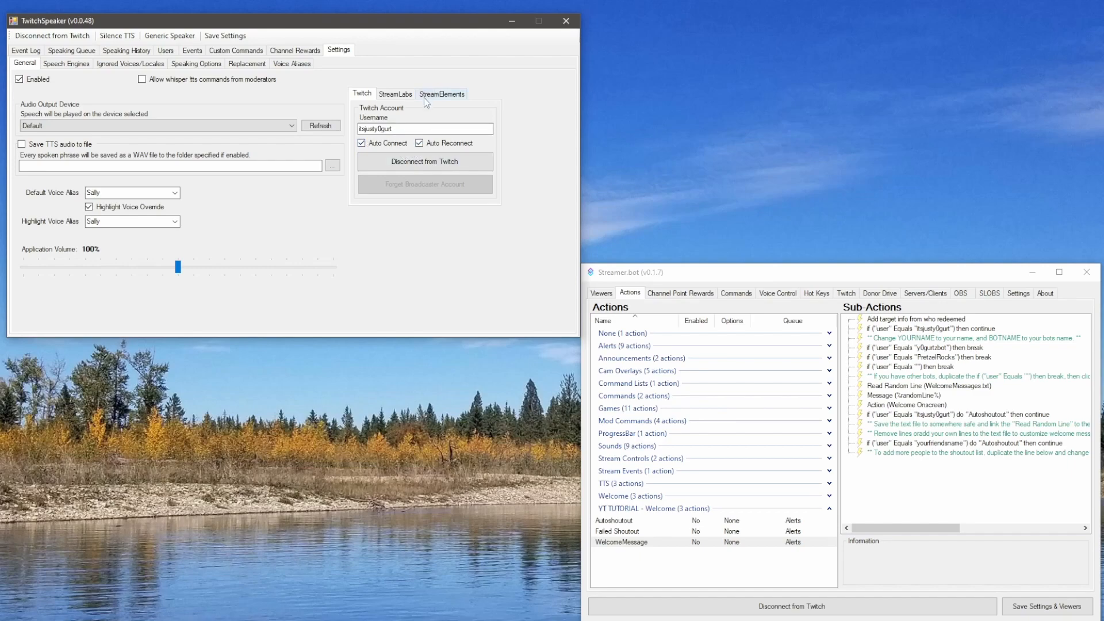
{"action": "left_click", "coordinate": [64, 68]}
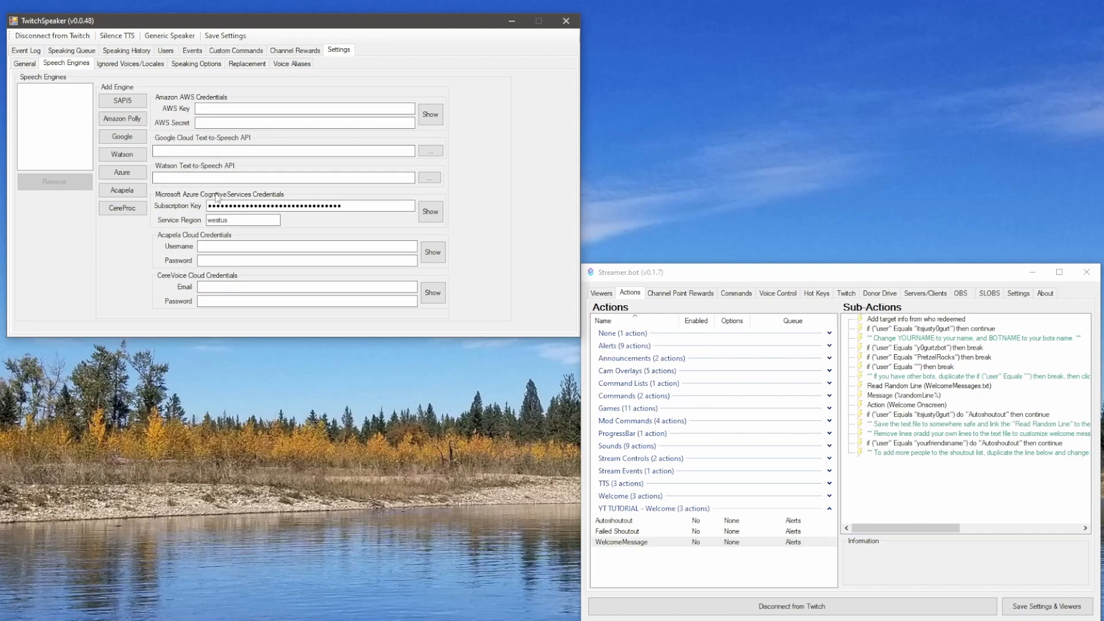
{"action": "left_click", "coordinate": [214, 205]}
Add a new voice alias named Dave
{"action": "left_click", "coordinate": [284, 65]}
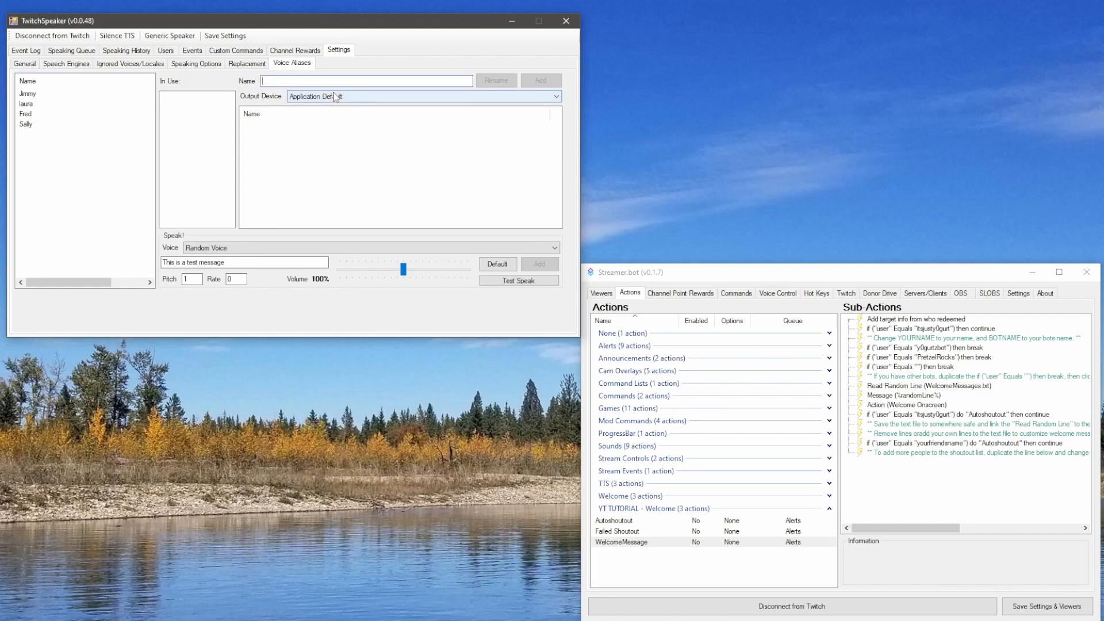
{"action": "type", "text": "Dave"}
{"action": "left_click", "coordinate": [540, 81]}
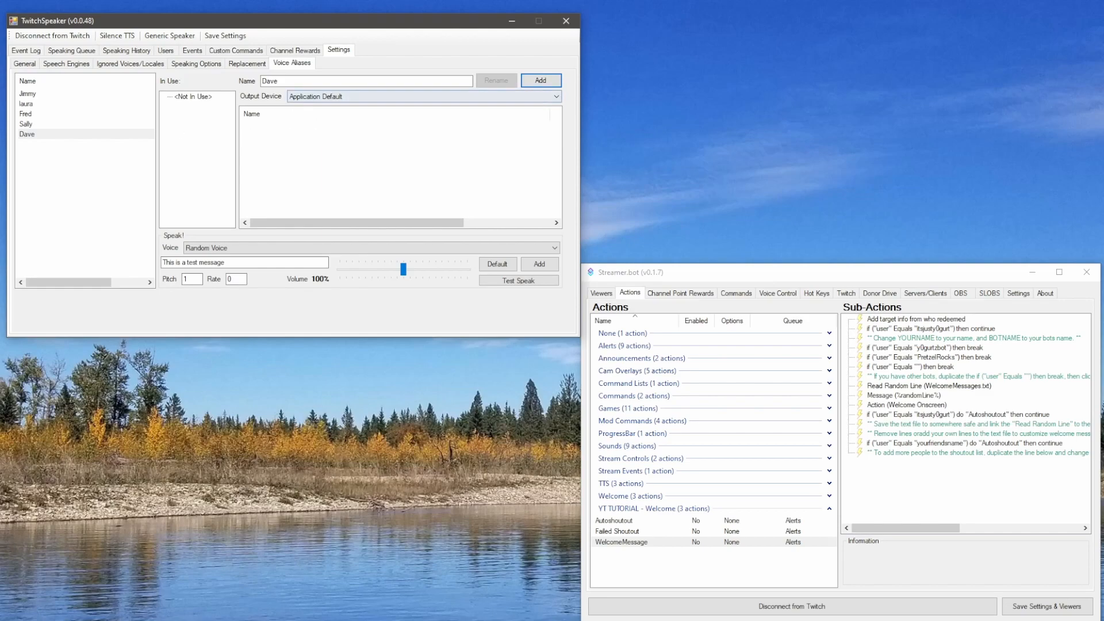
Compare where the Sally and Dave voice aliases are in use, and view the output devices available for Dave
{"action": "left_click", "coordinate": [25, 124]}
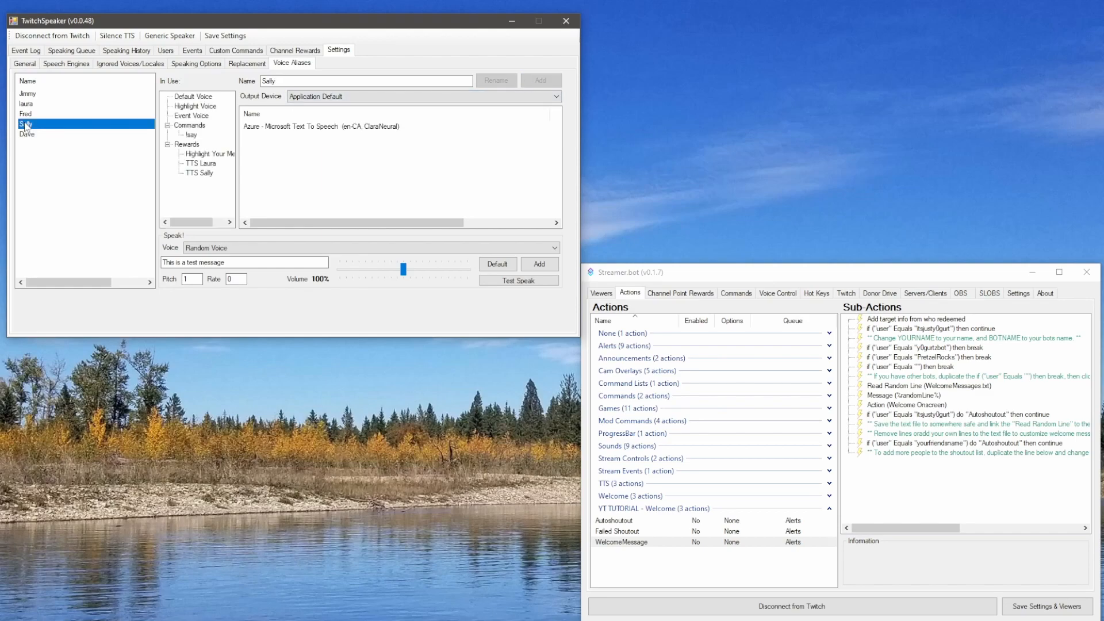
{"action": "left_click", "coordinate": [27, 134]}
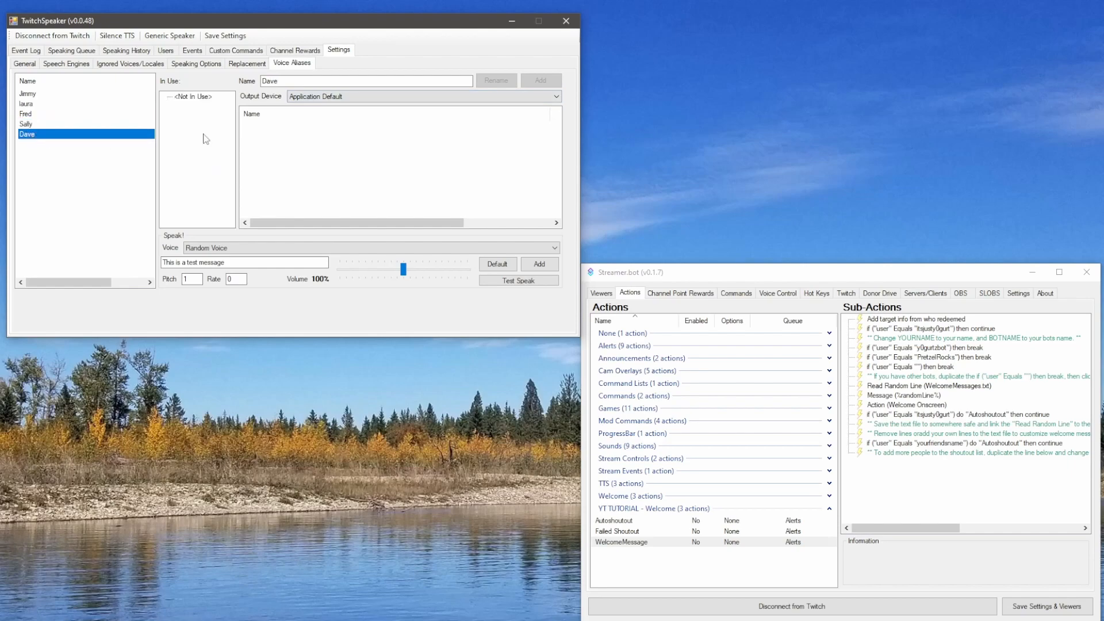
{"action": "left_click", "coordinate": [345, 96]}
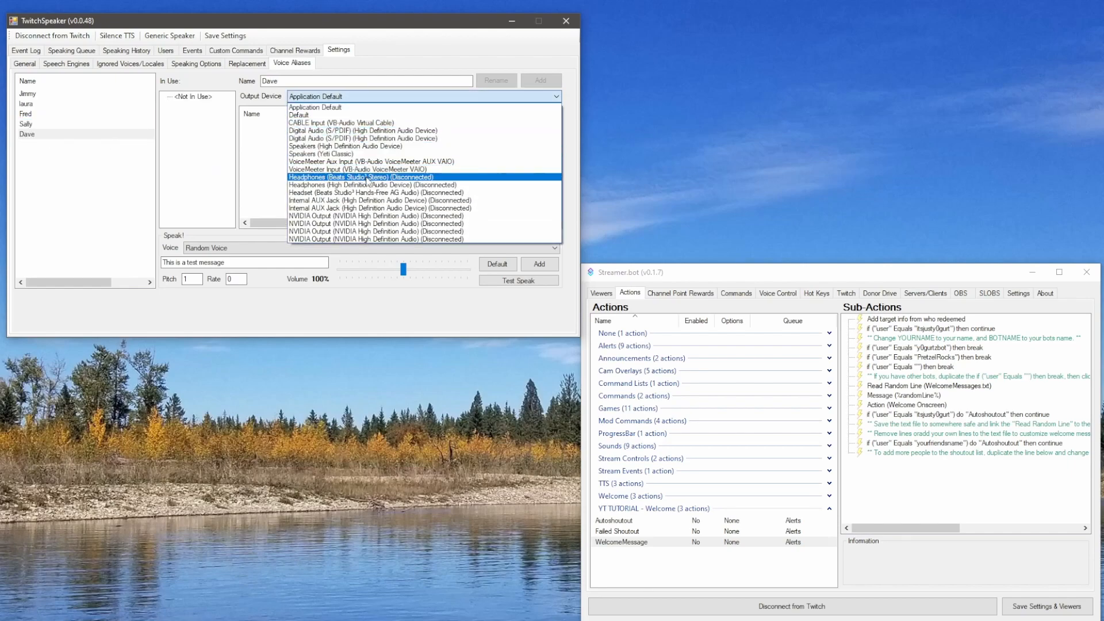
{"action": "left_click", "coordinate": [106, 175]}
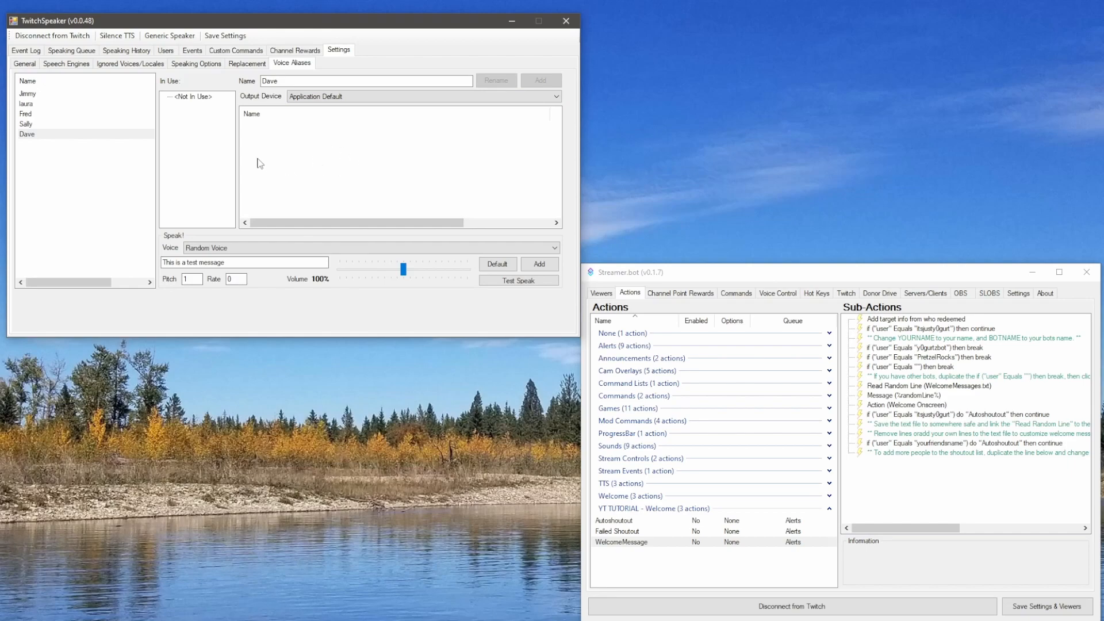
Test the Azure en-CA LiamNeural voice and add it to the Dave voice alias
{"action": "left_click", "coordinate": [249, 257]}
{"action": "scroll", "coordinate": [295, 354], "scroll_direction": "down", "scroll_amount": 5}
{"action": "scroll", "coordinate": [295, 353], "scroll_direction": "down", "scroll_amount": 9}
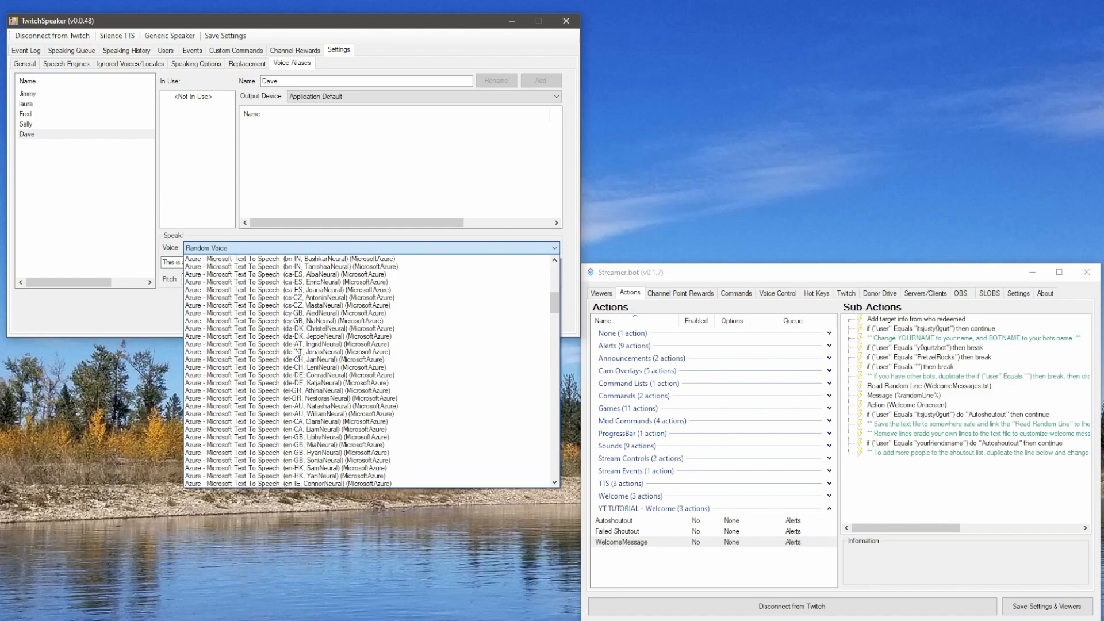
{"action": "scroll", "coordinate": [296, 352], "scroll_direction": "down", "scroll_amount": 6}
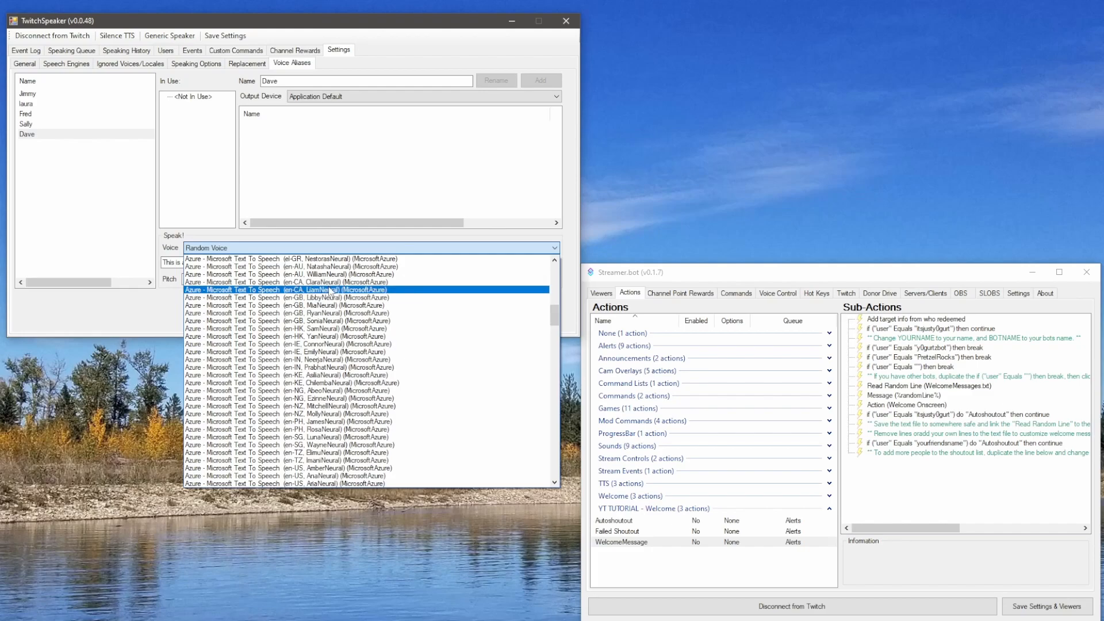
{"action": "left_click", "coordinate": [330, 290]}
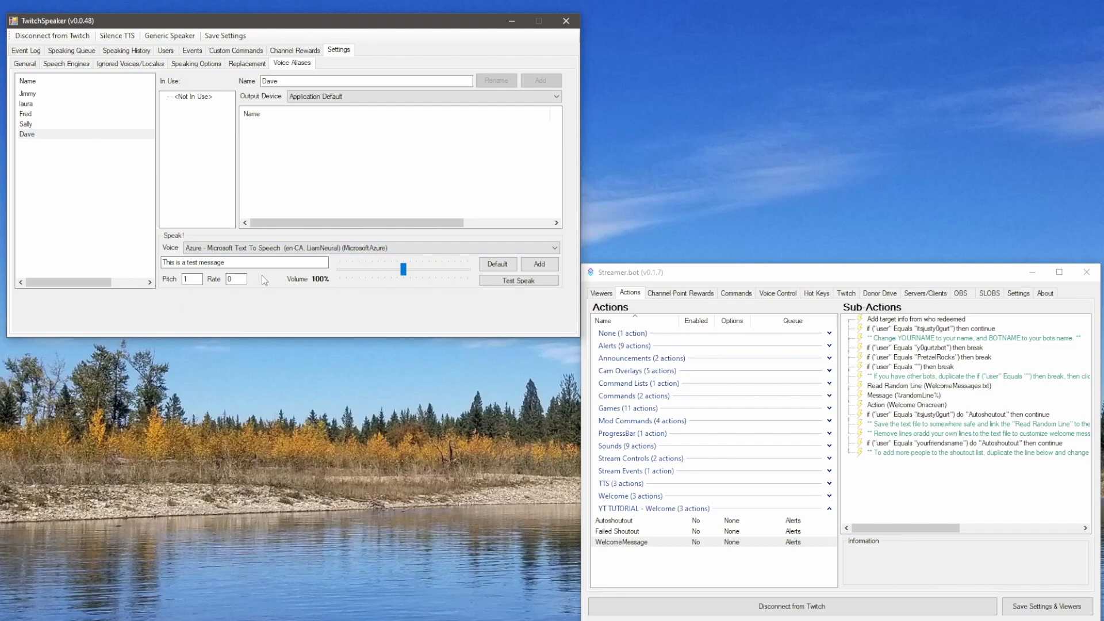
{"action": "left_click", "coordinate": [520, 282]}
{"action": "left_click", "coordinate": [535, 265]}
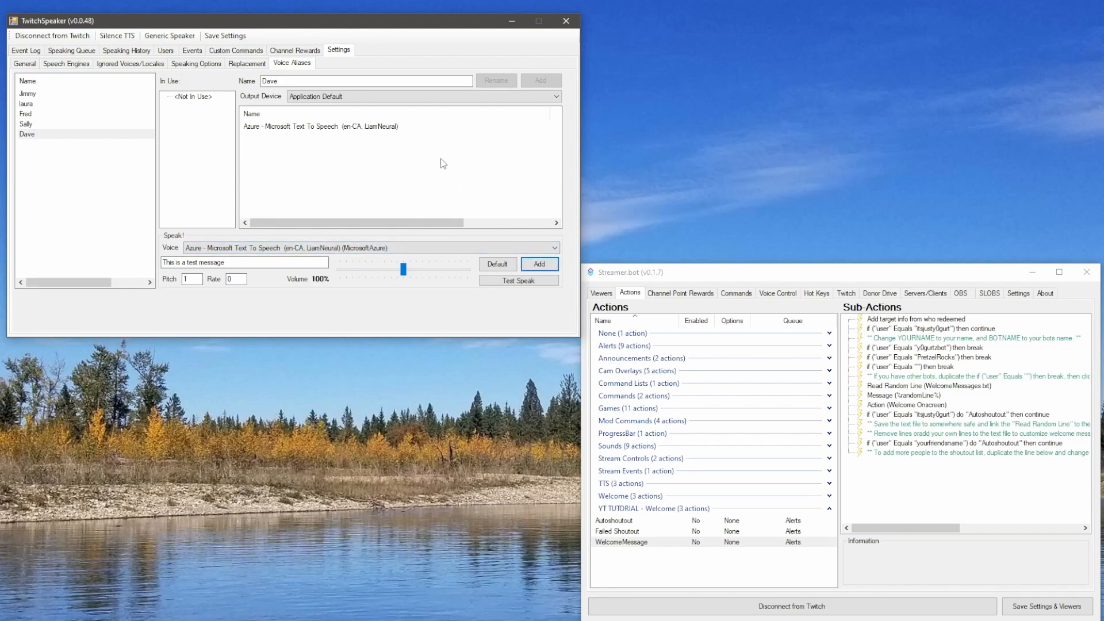
Compare the Azure voices assigned to the Sally and Dave aliases
{"action": "left_click", "coordinate": [336, 128]}
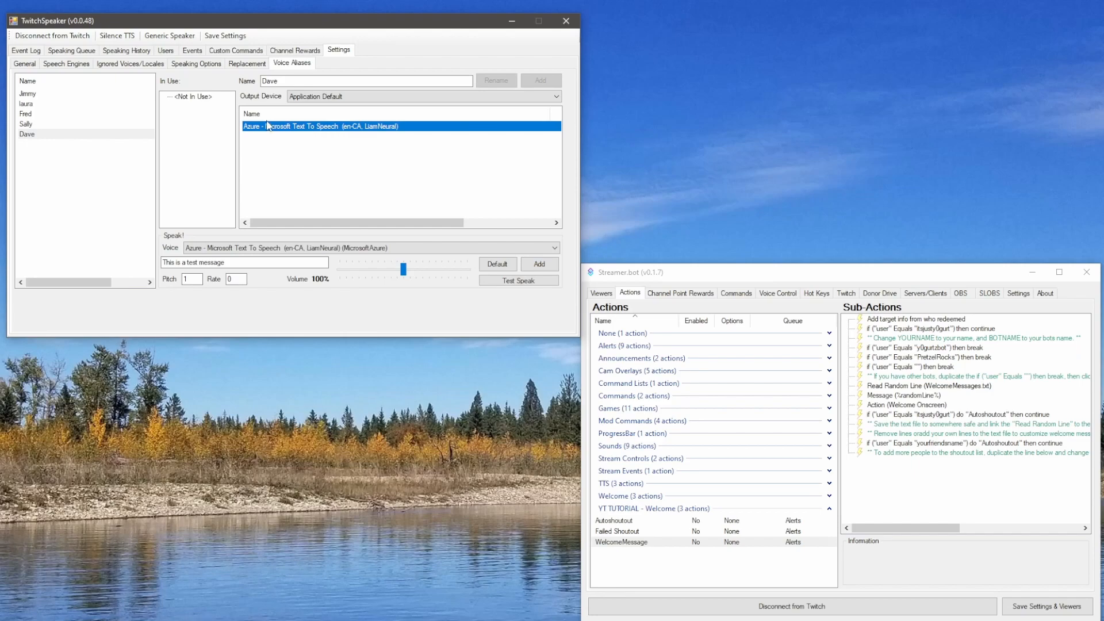
{"action": "left_click", "coordinate": [21, 128]}
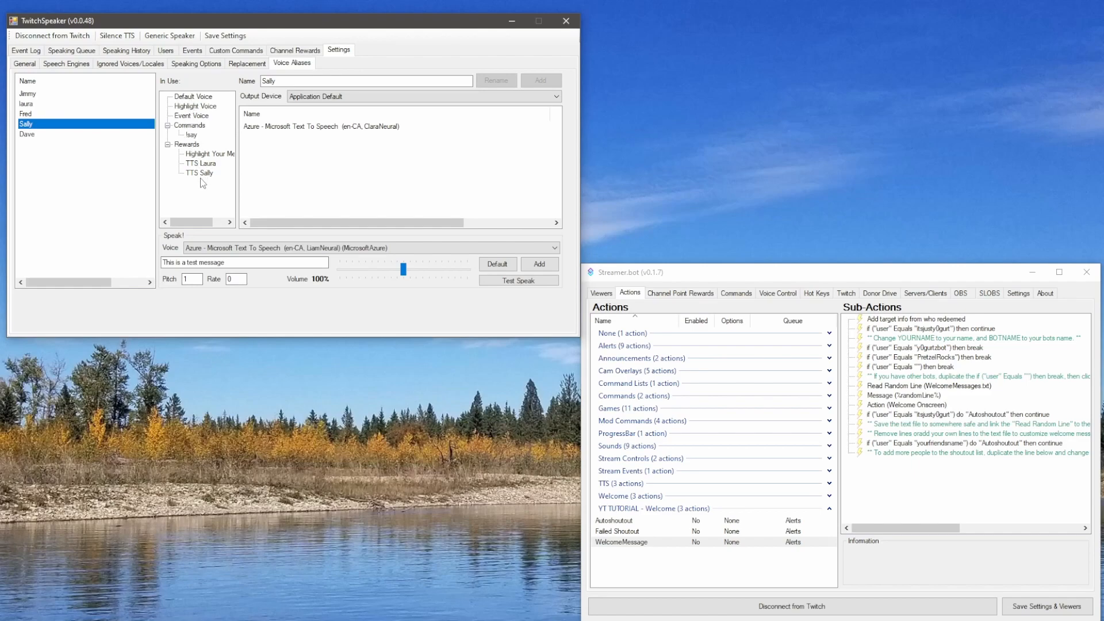
{"action": "left_click", "coordinate": [305, 127]}
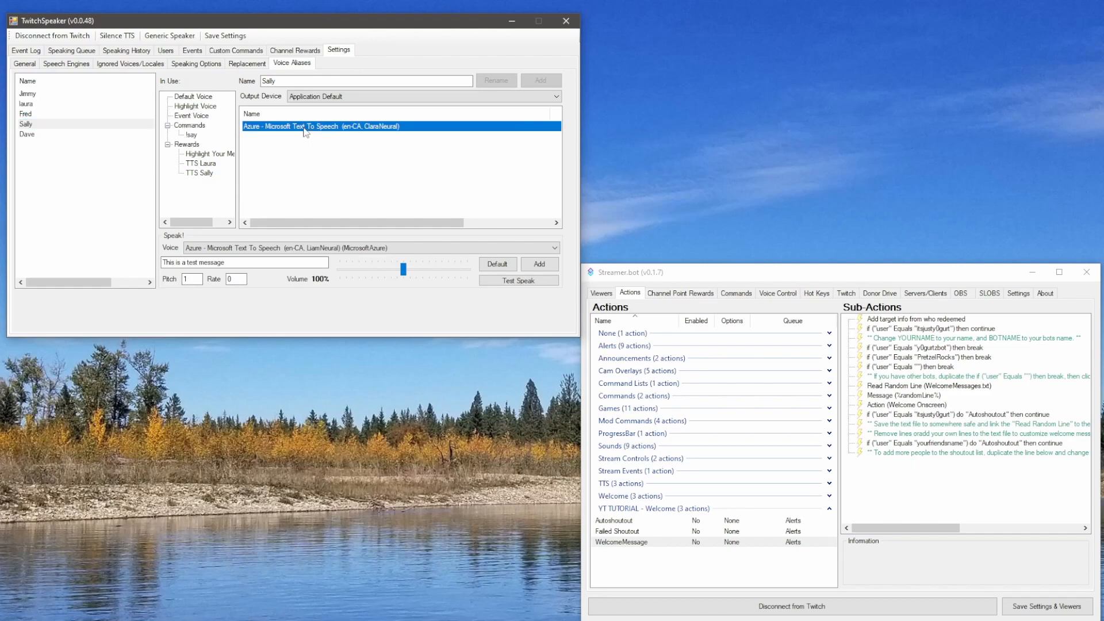
{"action": "left_click", "coordinate": [57, 136]}
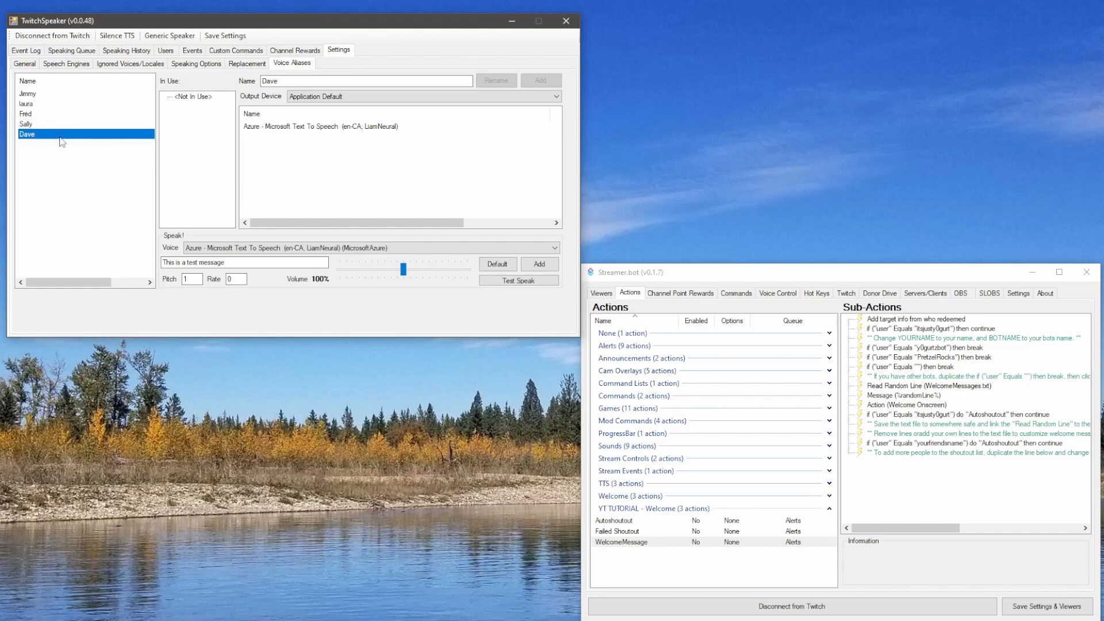
{"action": "left_click", "coordinate": [325, 128]}
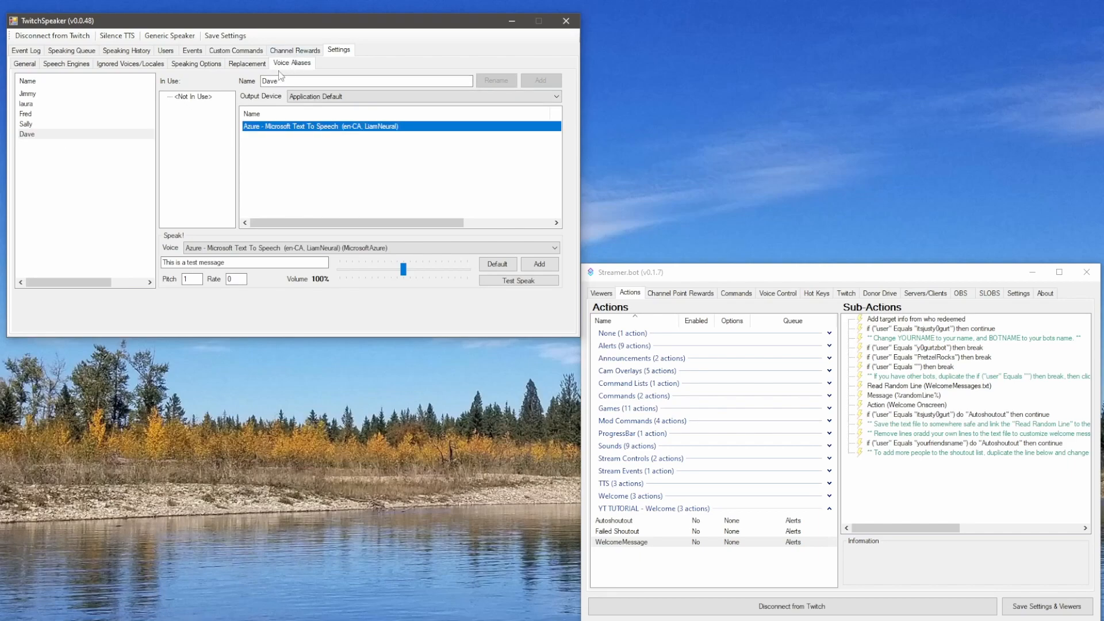
Set both the default voice alias and the highlight voice alias to Dave in the general settings
{"action": "left_click", "coordinate": [23, 63]}
{"action": "left_click", "coordinate": [175, 193]}
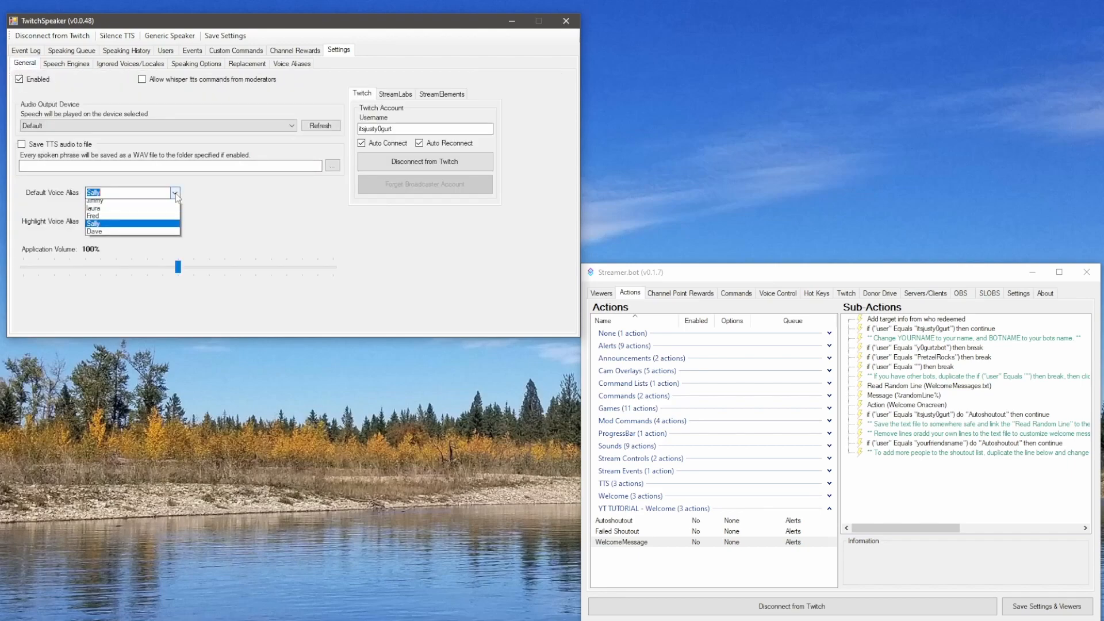
{"action": "left_click", "coordinate": [136, 243]}
{"action": "left_click", "coordinate": [175, 221]}
{"action": "left_click", "coordinate": [130, 272]}
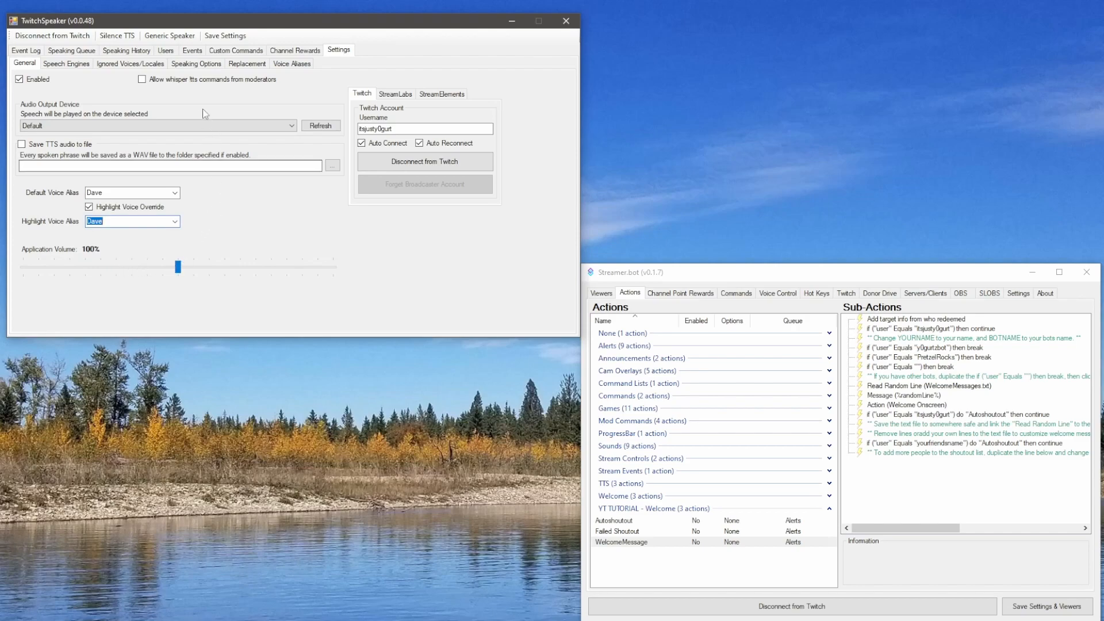
Create a profile named Main for ignored voices and locales
{"action": "left_click", "coordinate": [143, 64]}
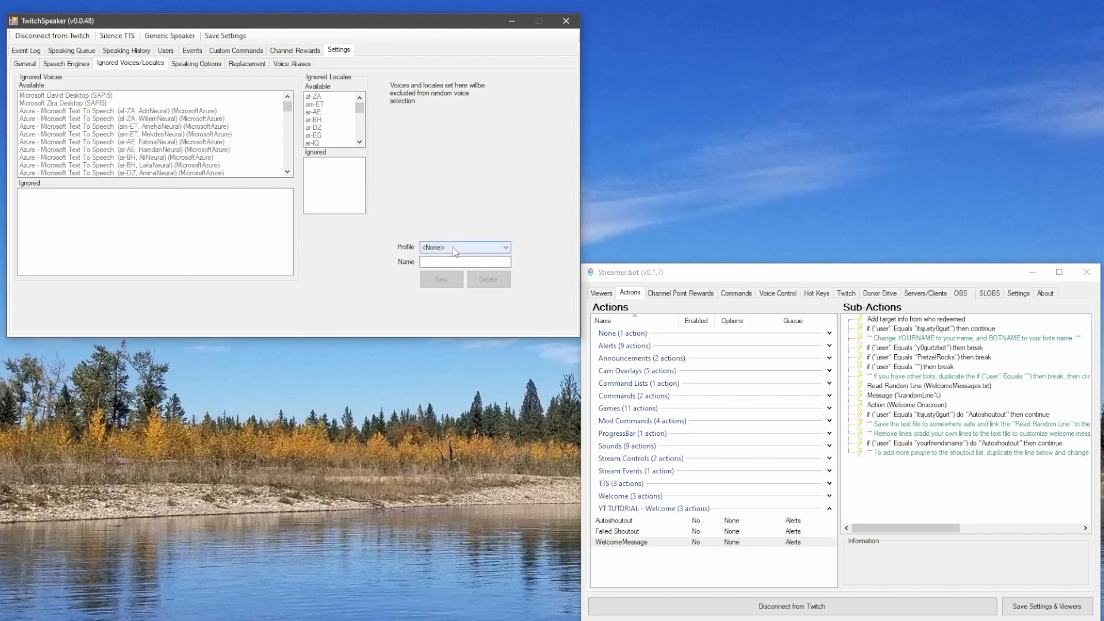
{"action": "left_click", "coordinate": [438, 262]}
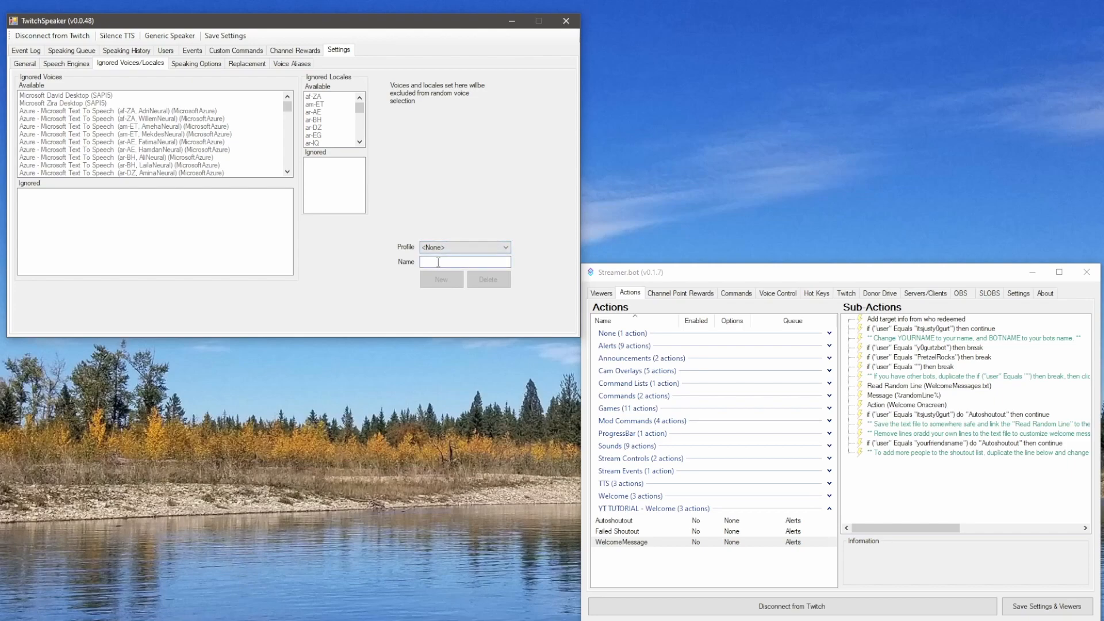
{"action": "type", "text": "Main"}
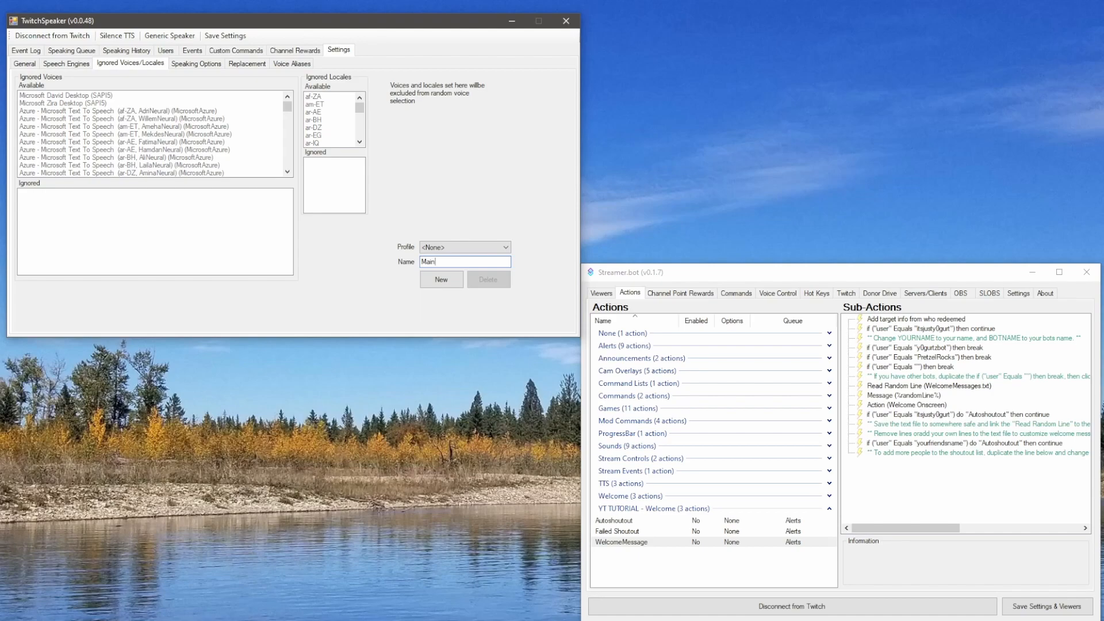
{"action": "left_click", "coordinate": [457, 279]}
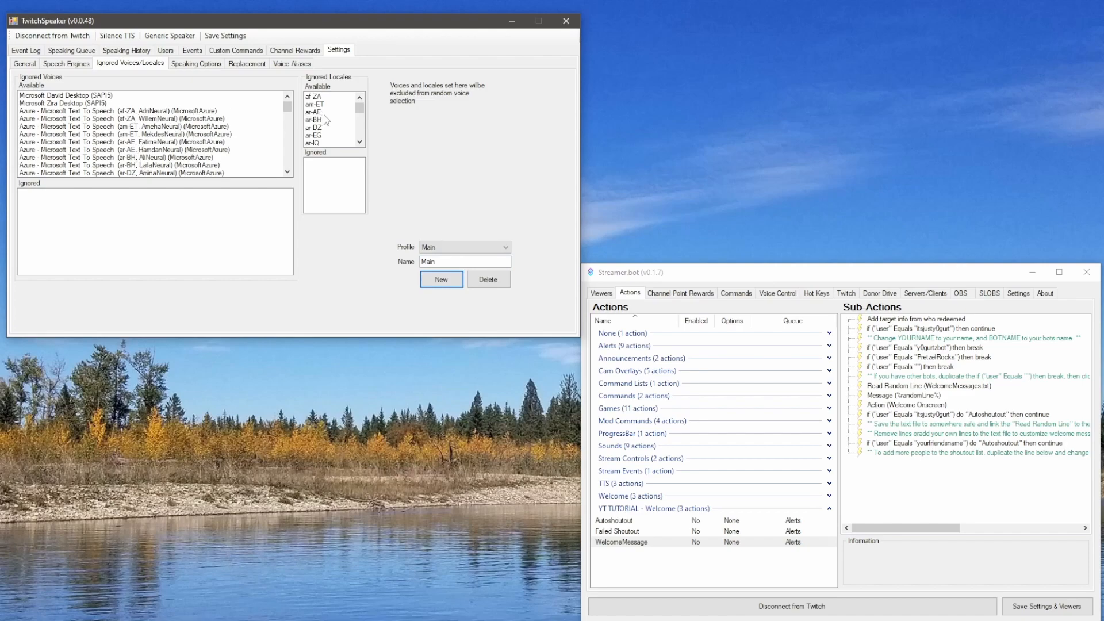
Browse the voices and locales available to ignore, and delete the Main profile
{"action": "scroll", "coordinate": [86, 147], "scroll_direction": "down", "scroll_amount": 5}
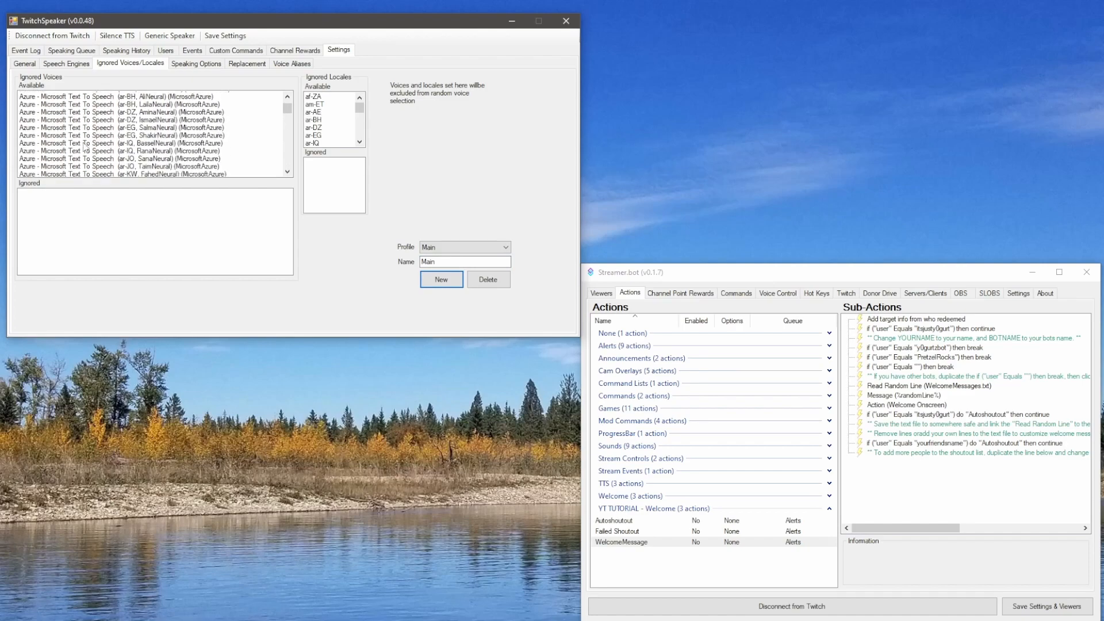
{"action": "scroll", "coordinate": [315, 114], "scroll_direction": "down", "scroll_amount": 6}
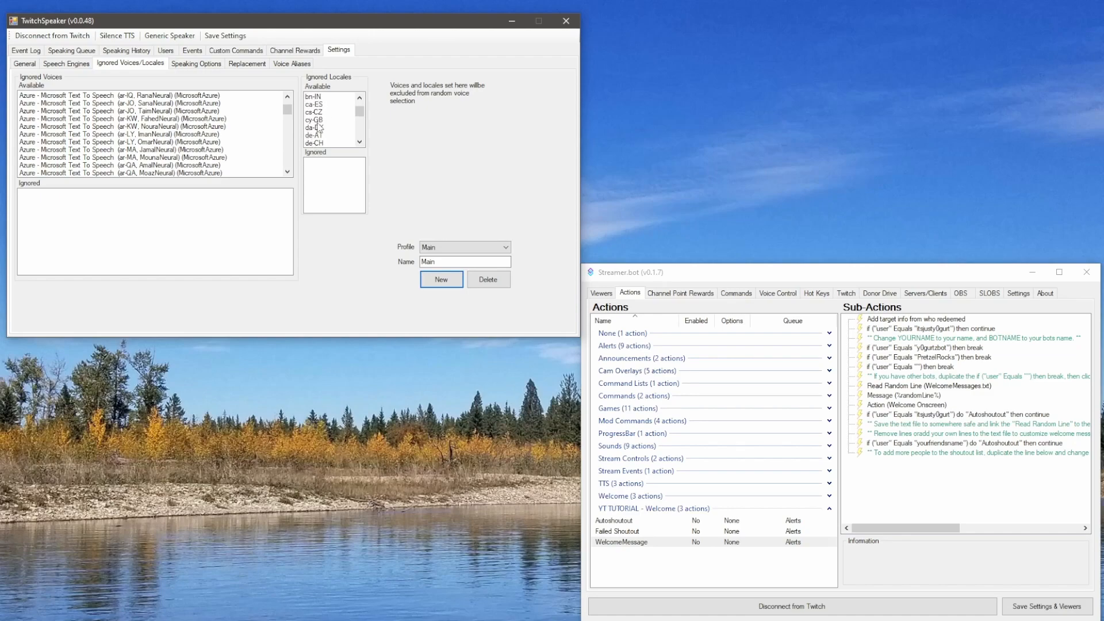
{"action": "scroll", "coordinate": [326, 141], "scroll_direction": "down", "scroll_amount": 1}
{"action": "scroll", "coordinate": [325, 142], "scroll_direction": "down", "scroll_amount": 3}
{"action": "left_click", "coordinate": [491, 280]}
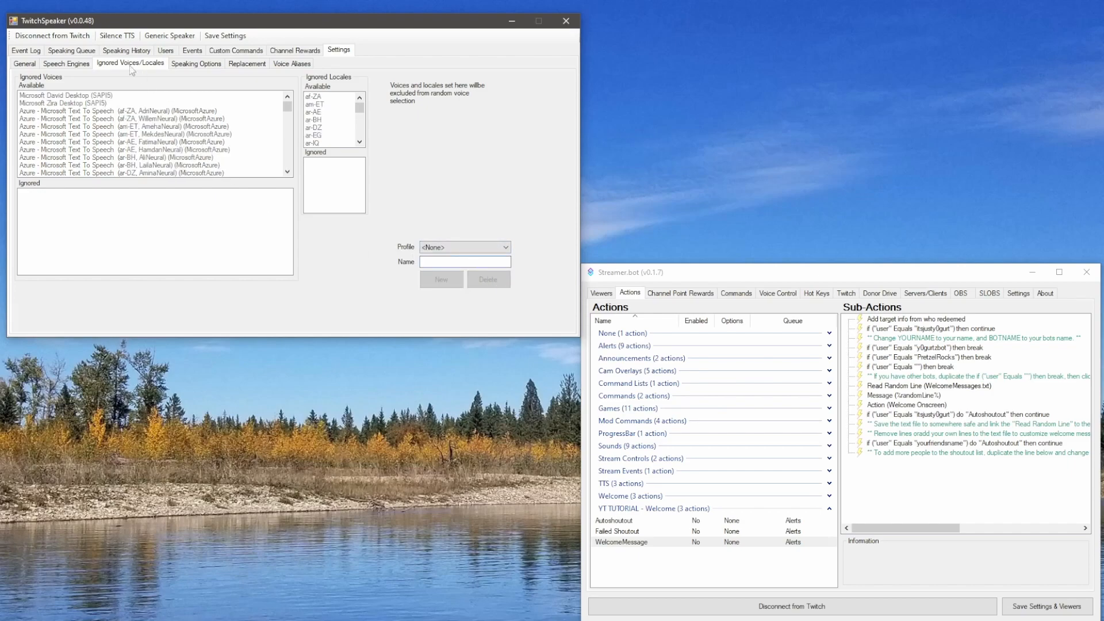
Add !say to the TTS speaking commands in the speaking options, and delete it from the list again
{"action": "left_click", "coordinate": [202, 65]}
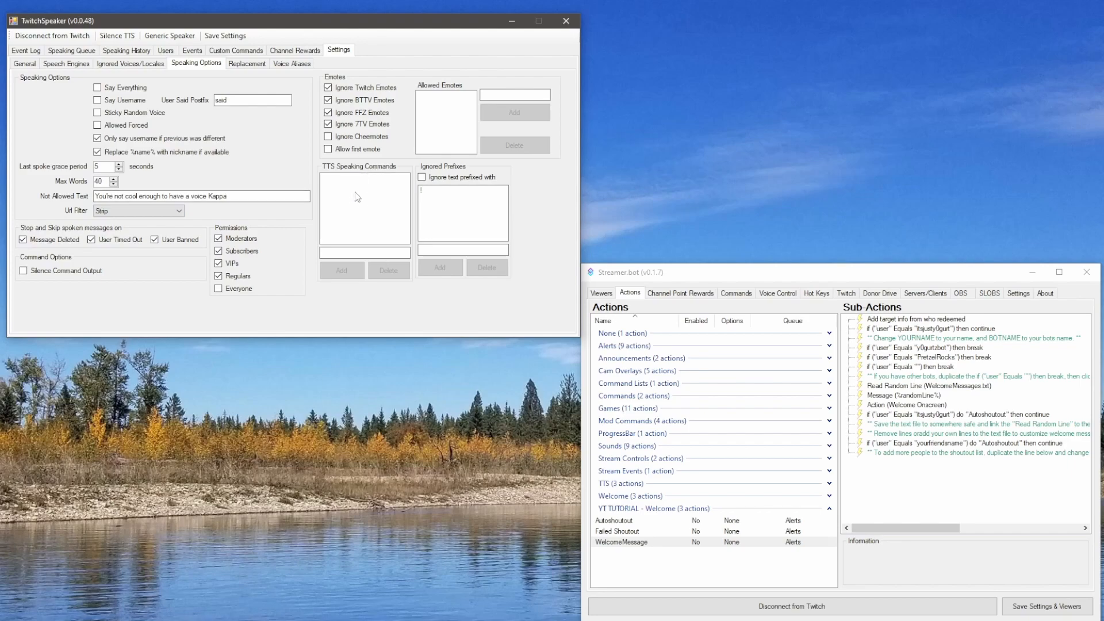
{"action": "left_click", "coordinate": [339, 250]}
{"action": "type", "text": "!say"}
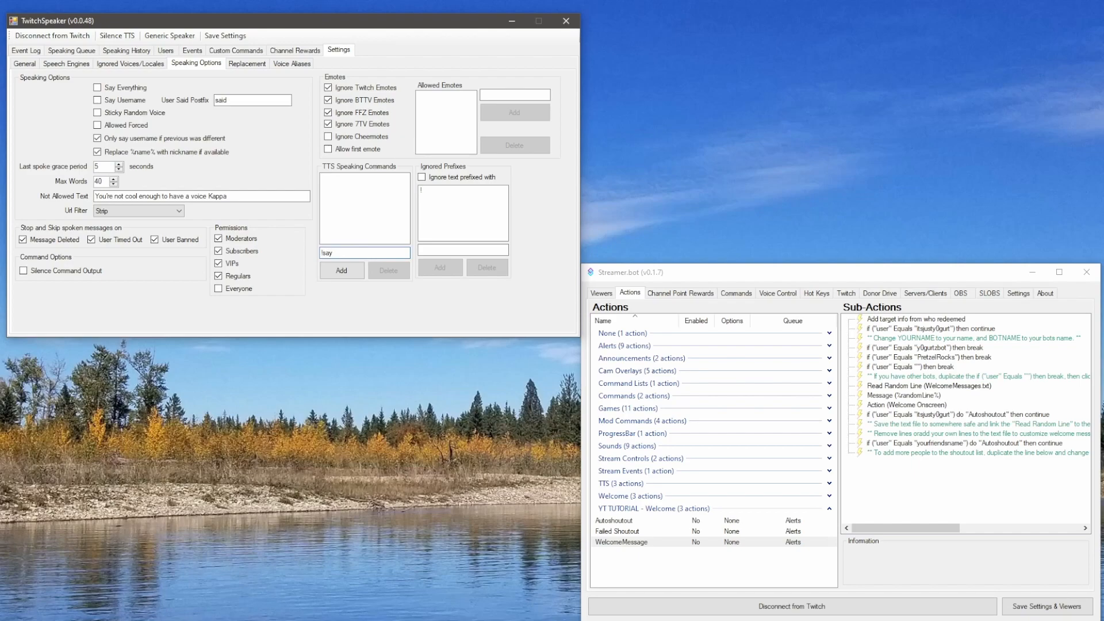
{"action": "left_click", "coordinate": [347, 266]}
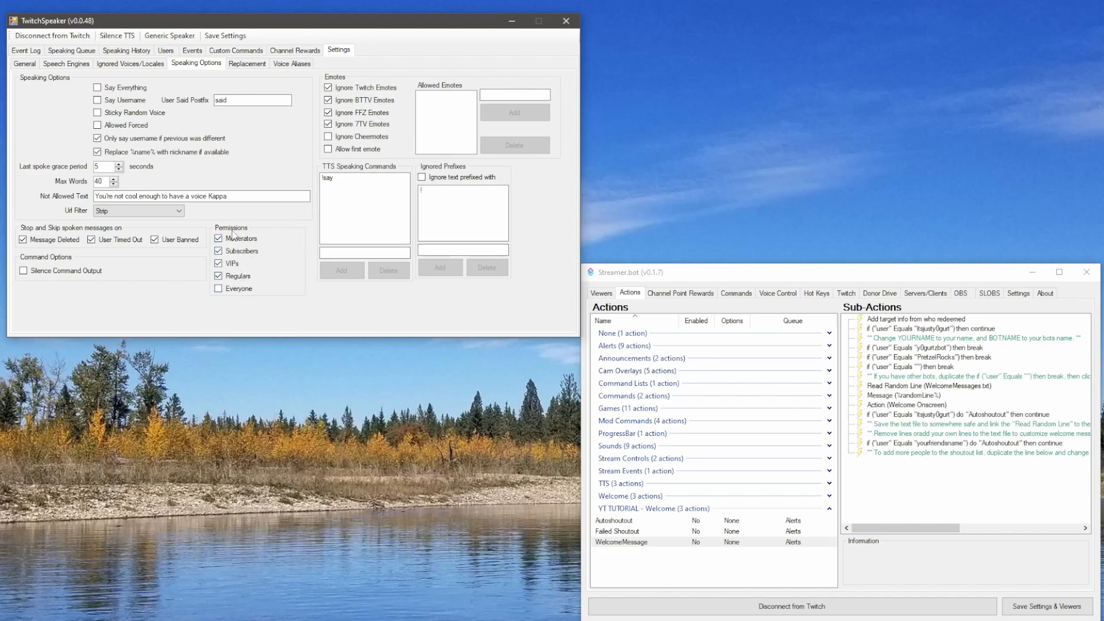
{"action": "left_click", "coordinate": [329, 179]}
{"action": "left_click", "coordinate": [388, 270]}
Set the bad word filter action to Strip in the replacement settings
{"action": "left_click", "coordinate": [251, 65]}
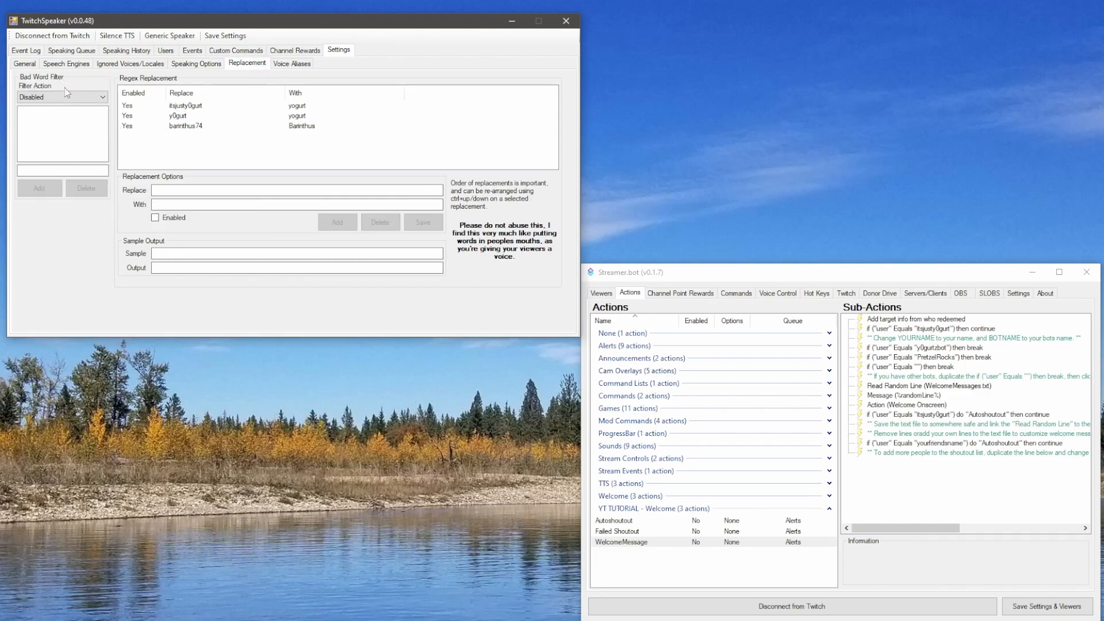
{"action": "left_click", "coordinate": [39, 97]}
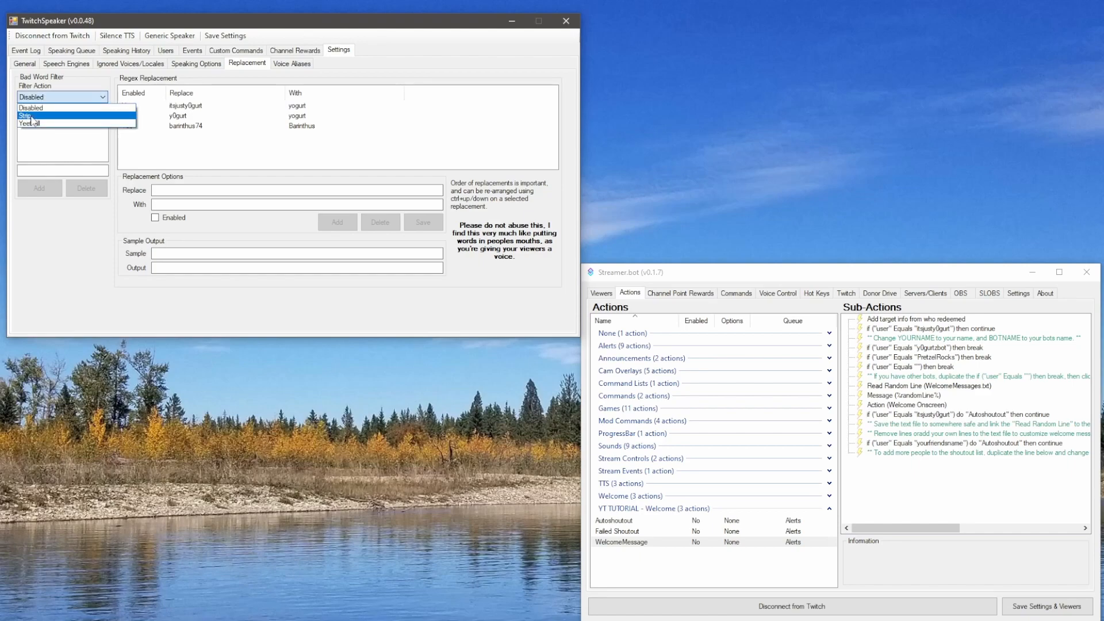
{"action": "left_click", "coordinate": [34, 116]}
Add the word Poop to the bad word filter list, and delete it again
{"action": "left_click", "coordinate": [75, 171]}
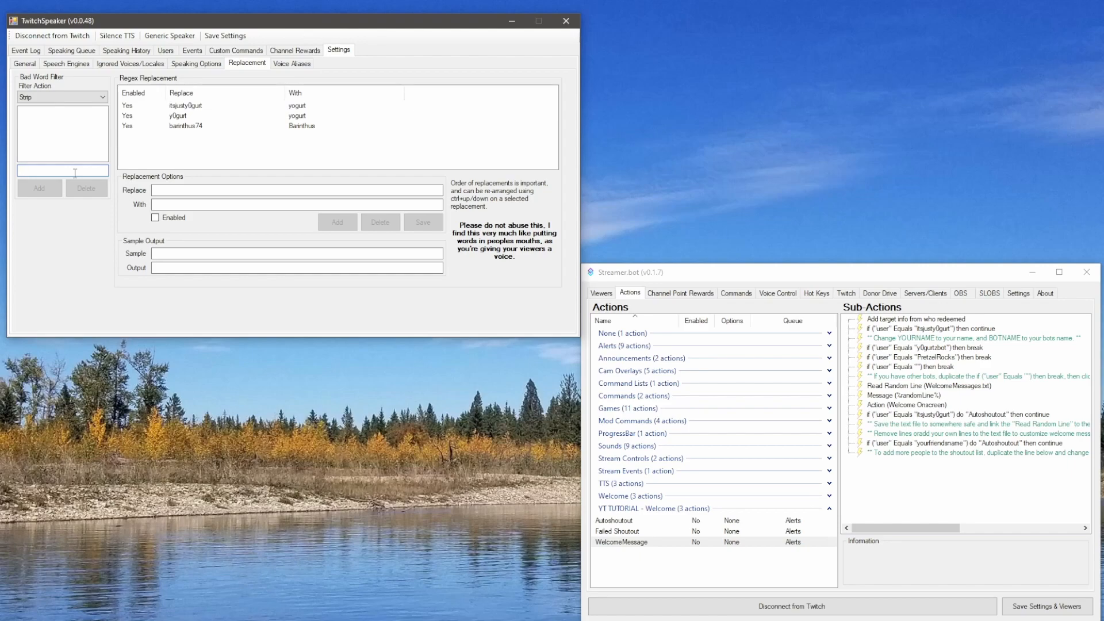
{"action": "type", "text": "Poop"}
{"action": "left_click", "coordinate": [40, 189]}
{"action": "left_click", "coordinate": [32, 111]}
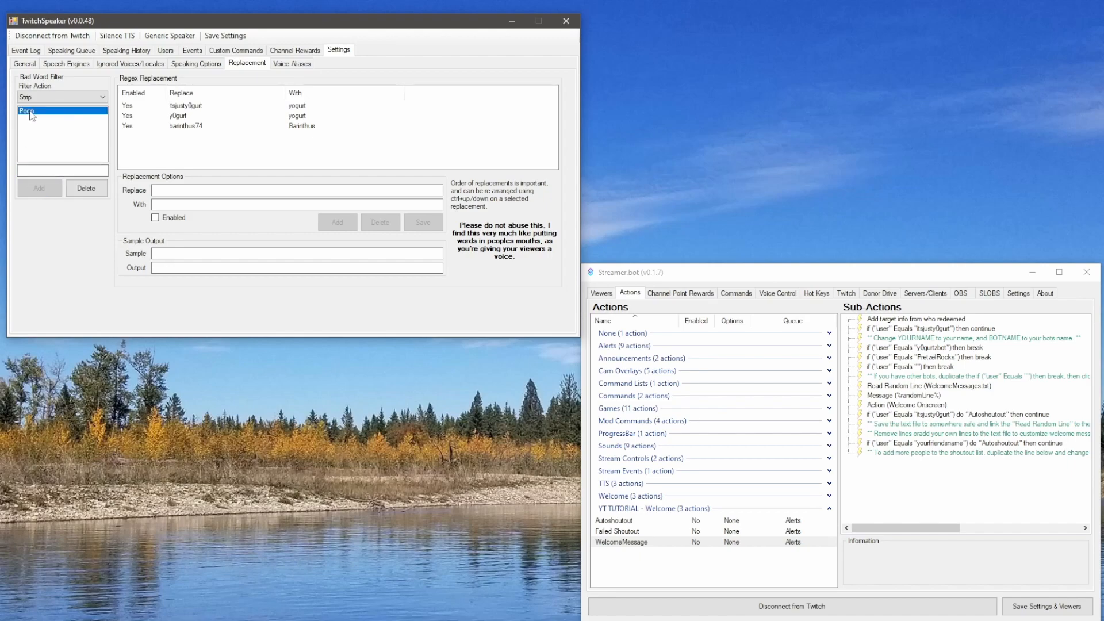
{"action": "left_click", "coordinate": [81, 189]}
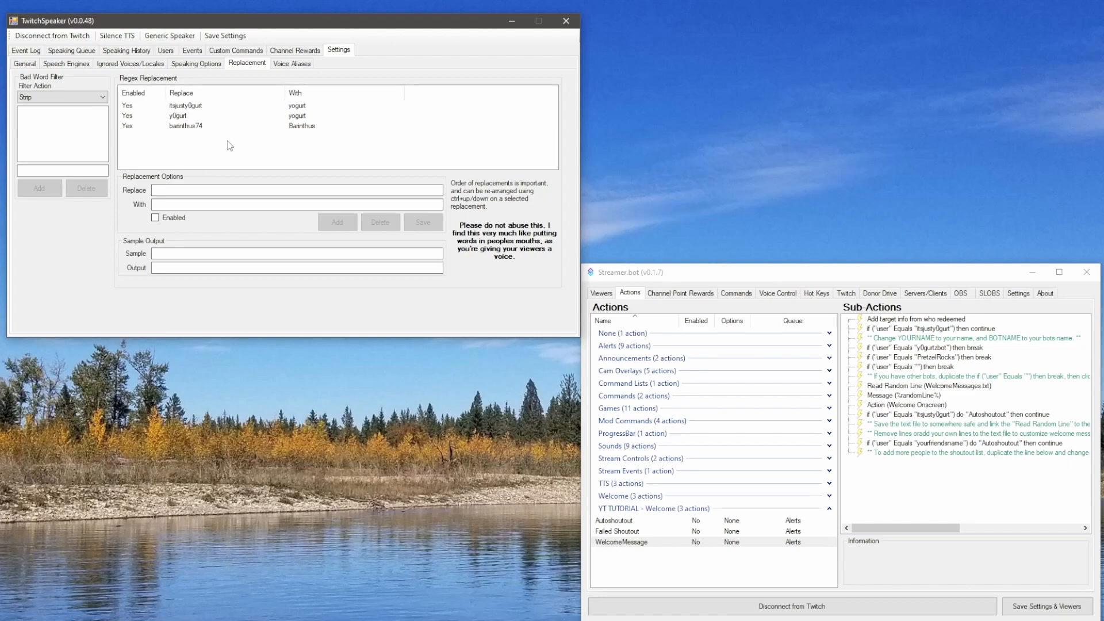
Add an enabled regex replacement that replaces Fred12345 with fred
{"action": "left_click", "coordinate": [201, 108]}
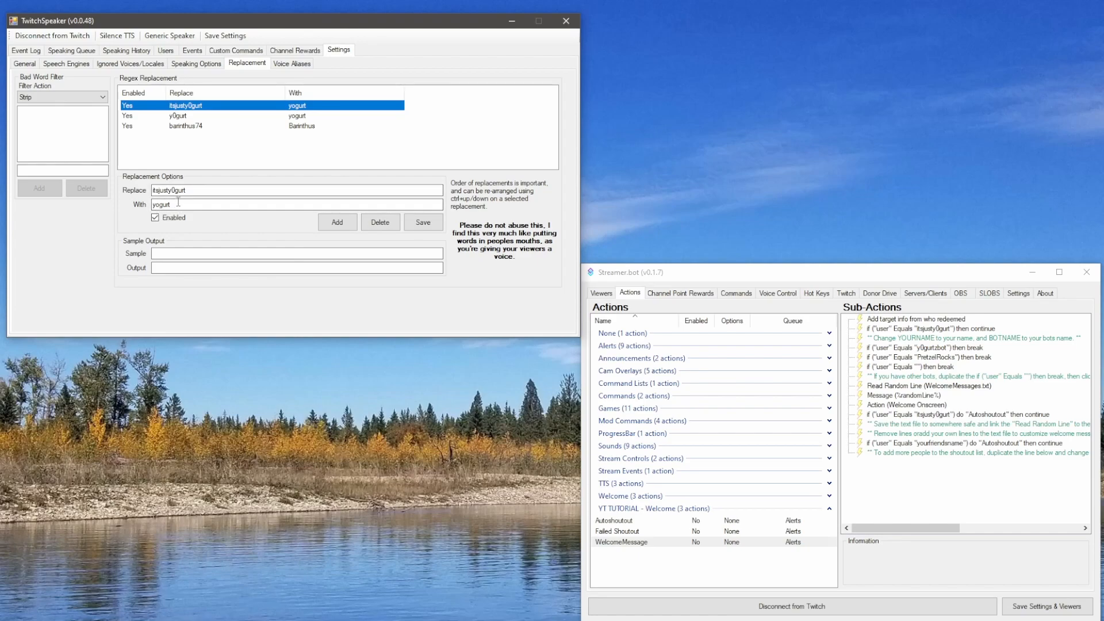
{"action": "left_click_drag", "start_coordinate": [197, 190], "coordinate": [139, 194]}
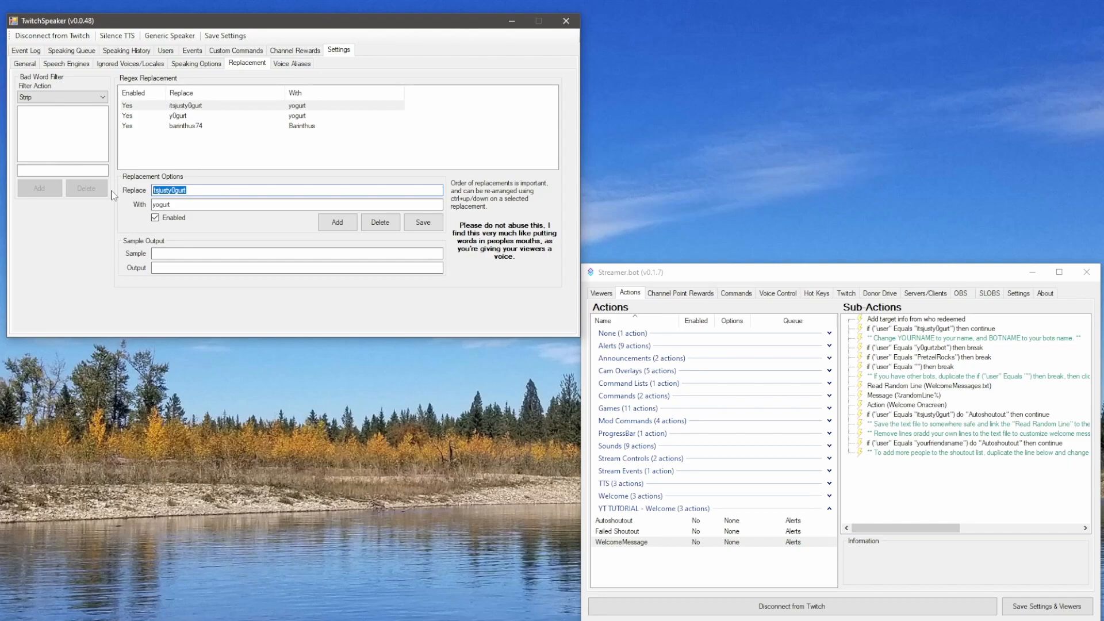
{"action": "type", "text": "Fred12345"}
{"action": "double_click", "coordinate": [165, 204]}
{"action": "type", "text": "fred"}
{"action": "left_click", "coordinate": [327, 222]}
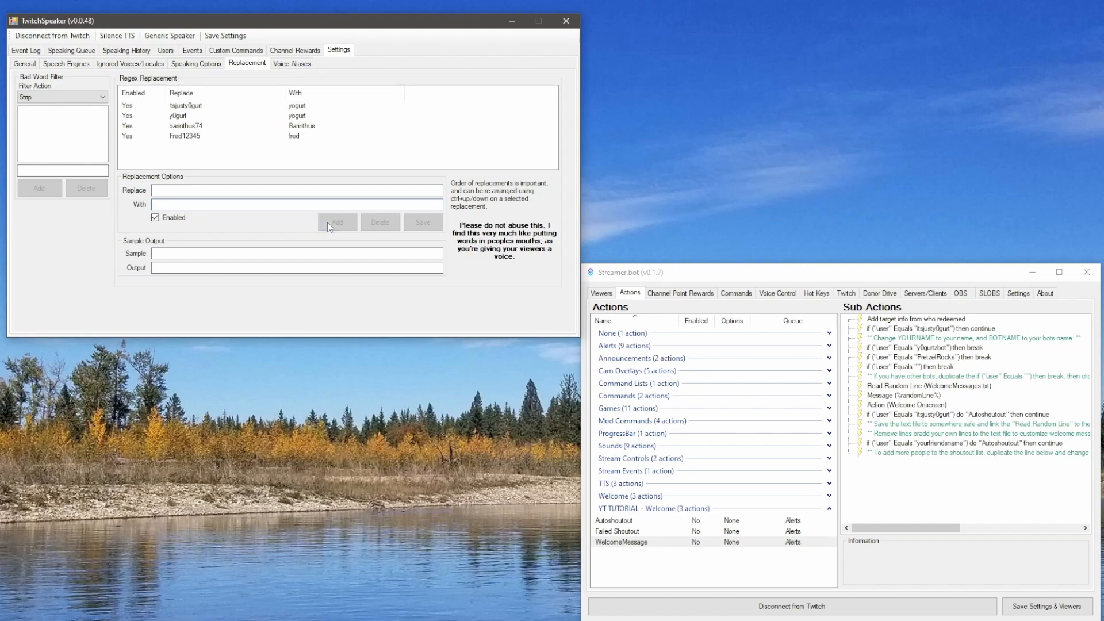
Examine the y0gurt replacement rule and the nickname assigned to the channel's bot account
{"action": "left_click", "coordinate": [187, 117]}
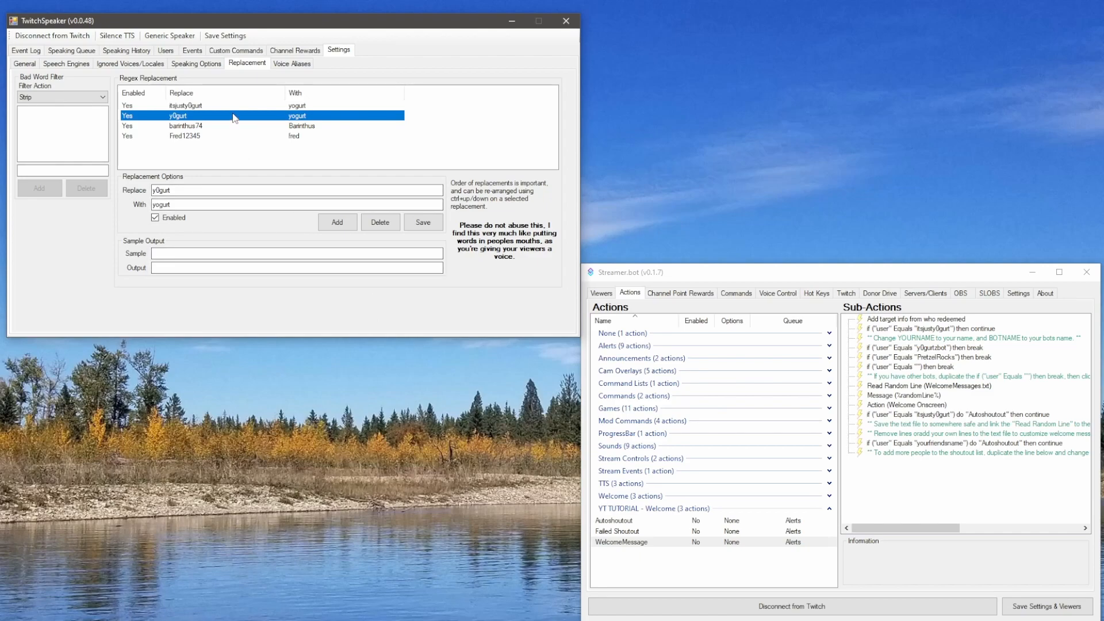
{"action": "left_click", "coordinate": [166, 51]}
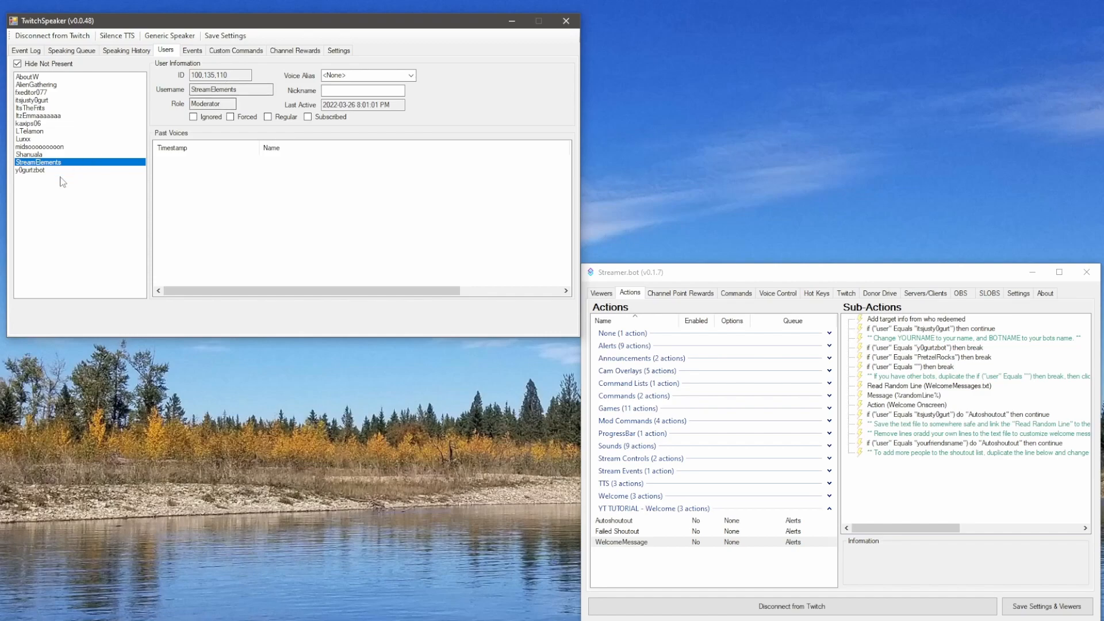
{"action": "left_click", "coordinate": [39, 170]}
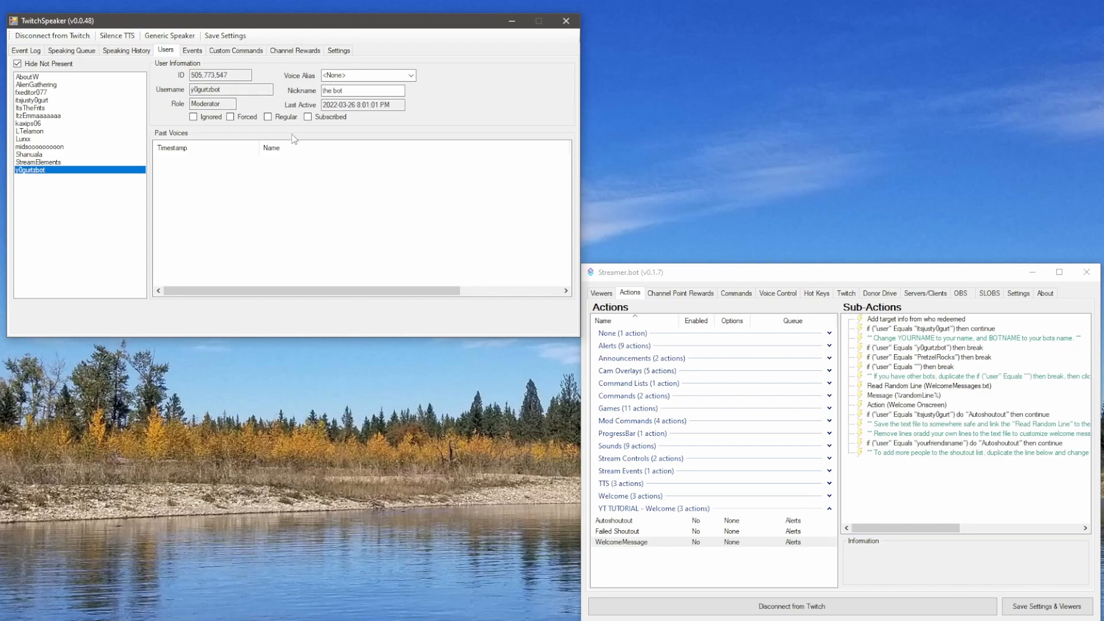
{"action": "left_click", "coordinate": [351, 91]}
{"action": "left_click_drag", "start_coordinate": [343, 91], "coordinate": [299, 95]}
Set the global event voice alias to Dave, keeping global events enabled
{"action": "left_click", "coordinate": [190, 52]}
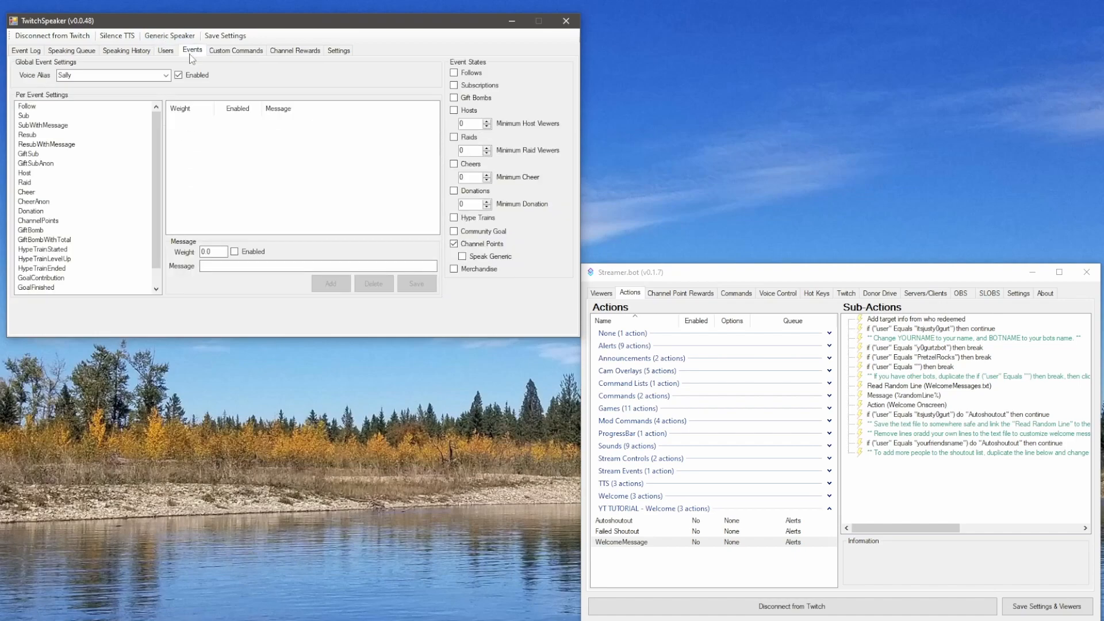
{"action": "left_click", "coordinate": [165, 75]}
{"action": "left_click", "coordinate": [107, 125]}
{"action": "left_click", "coordinate": [178, 76]}
Enable and save both messages of the ChannelPoints event
{"action": "left_click", "coordinate": [49, 223]}
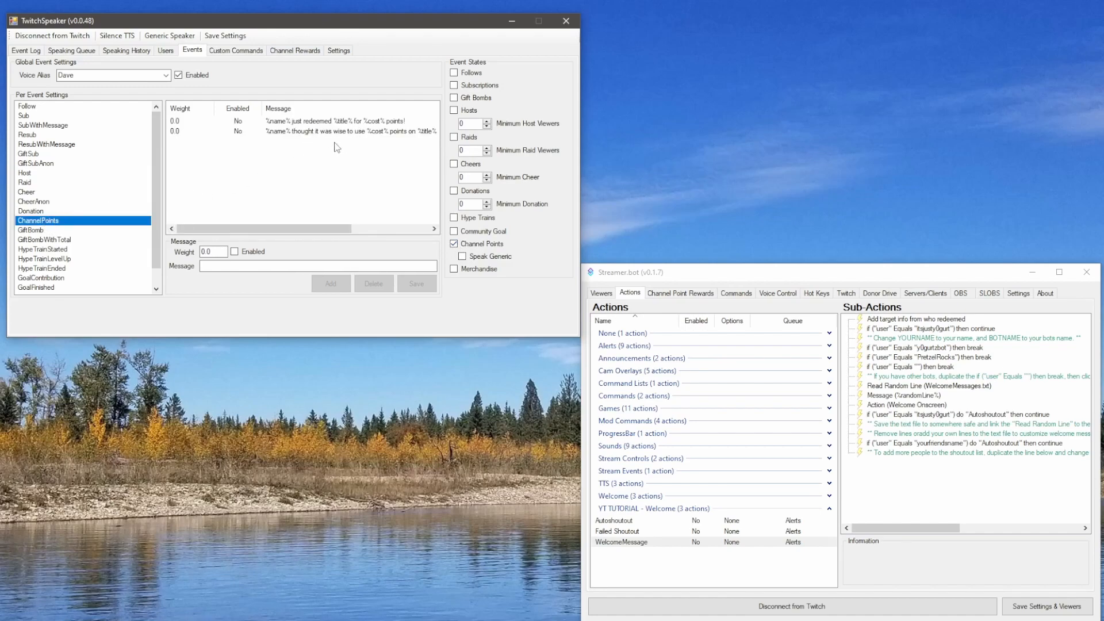
{"action": "left_click", "coordinate": [236, 123]}
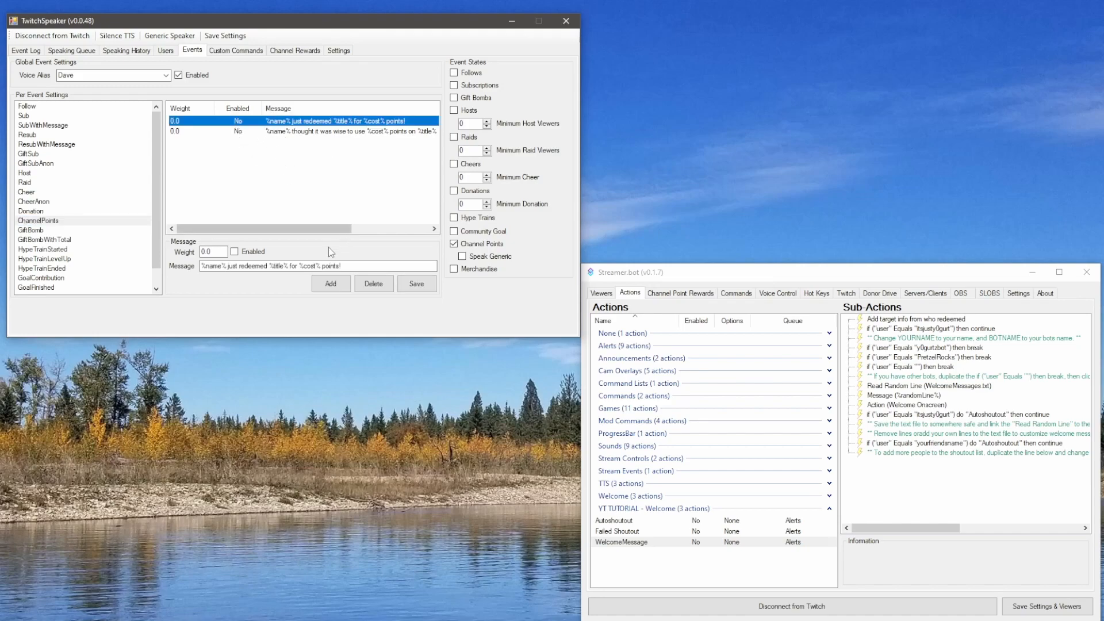
{"action": "left_click", "coordinate": [235, 252]}
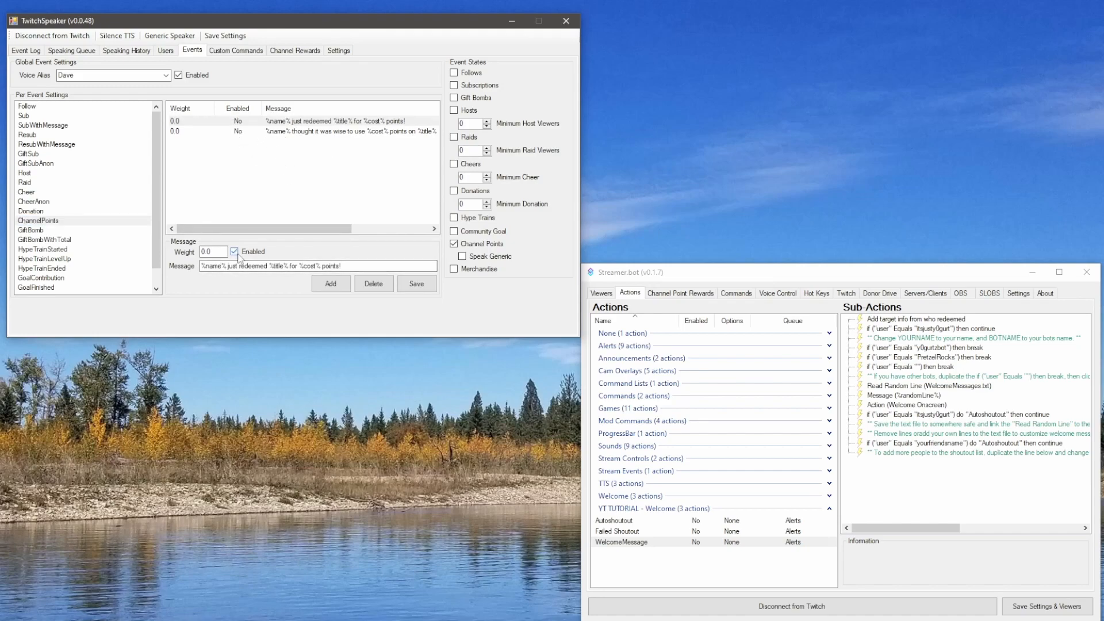
{"action": "left_click", "coordinate": [403, 284]}
{"action": "left_click", "coordinate": [230, 131]}
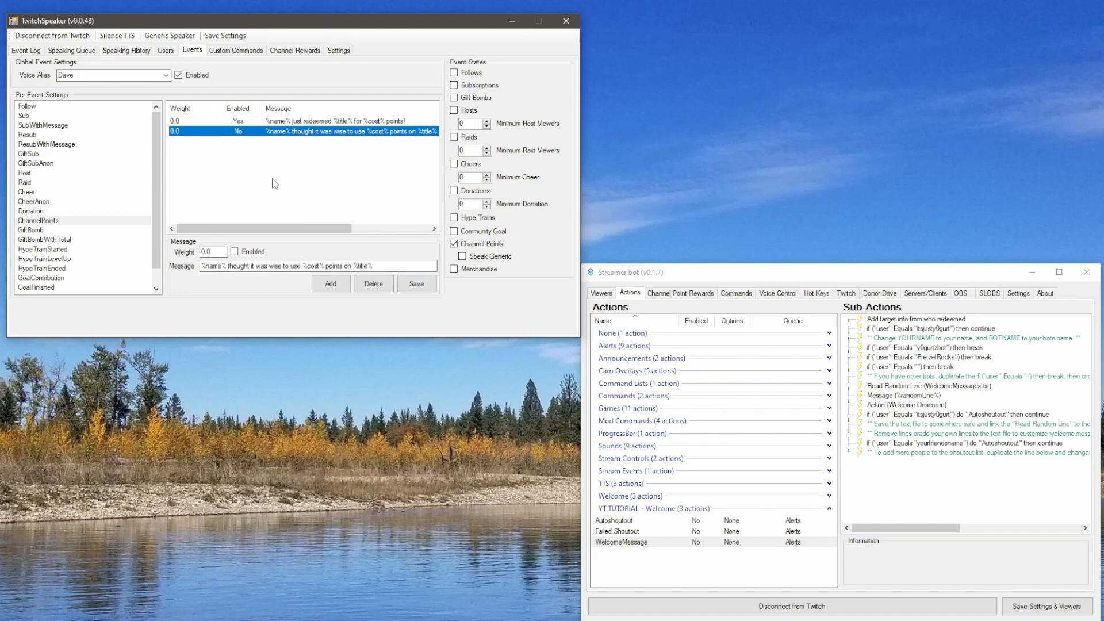
{"action": "left_click", "coordinate": [242, 254]}
{"action": "left_click", "coordinate": [426, 285]}
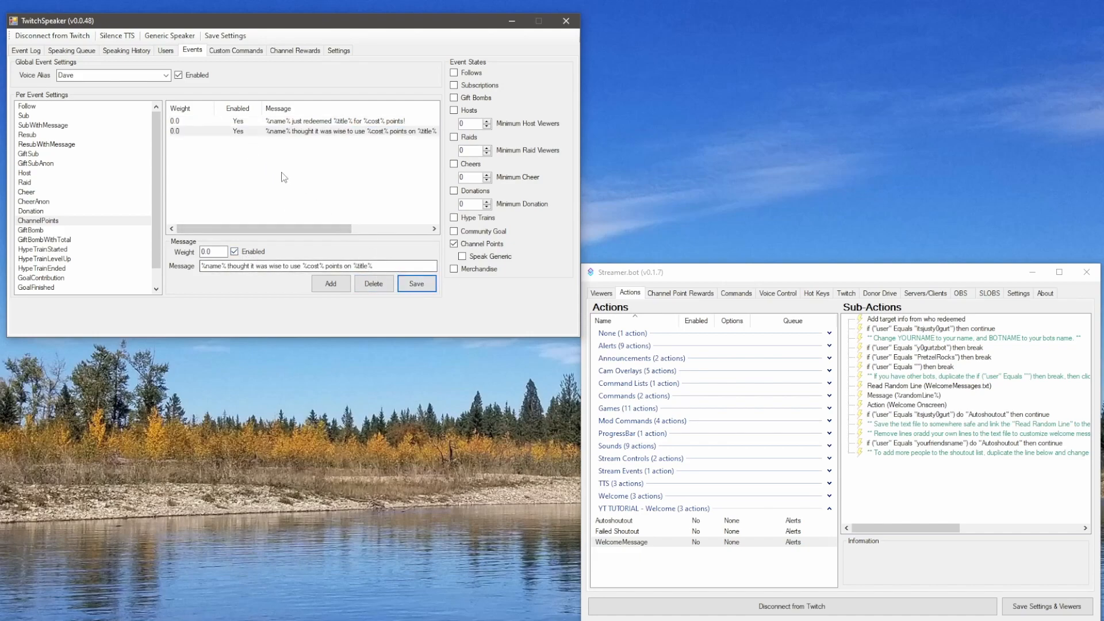
Disable both ChannelPoints event messages again and save each of them
{"action": "left_click", "coordinate": [242, 123]}
{"action": "left_click", "coordinate": [257, 257]}
{"action": "left_click", "coordinate": [416, 283]}
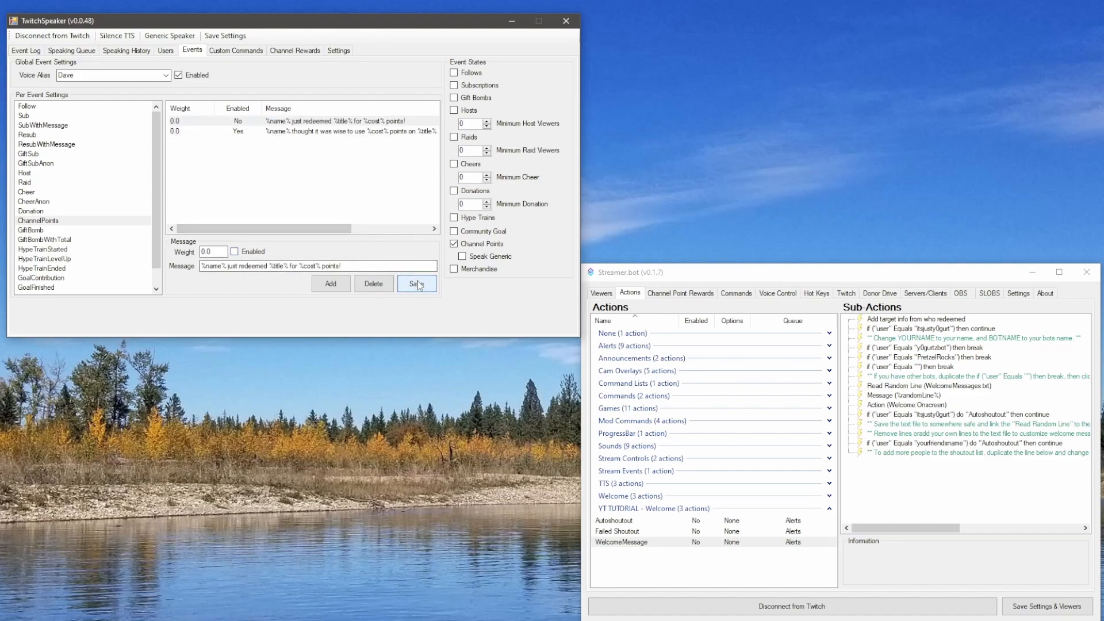
{"action": "left_click", "coordinate": [240, 132]}
{"action": "left_click", "coordinate": [253, 254]}
{"action": "left_click", "coordinate": [416, 283]}
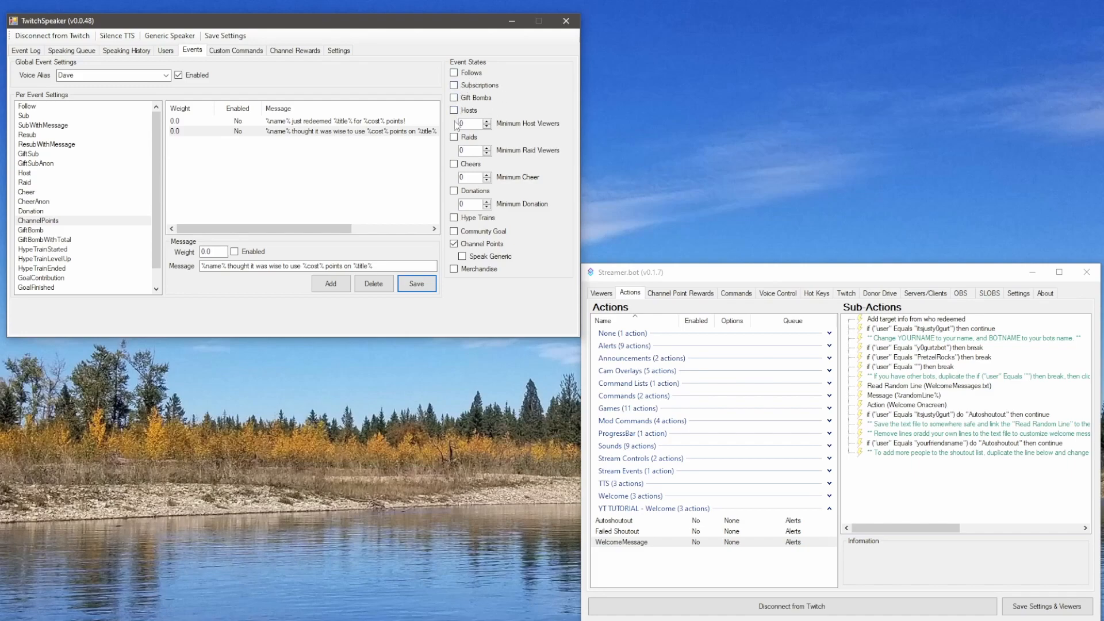
Enable and save the "Thank you for the follow %name%" message of the Follow event, turning the Follows event state on and off again
{"action": "left_click", "coordinate": [454, 73]}
{"action": "left_click", "coordinate": [44, 106]}
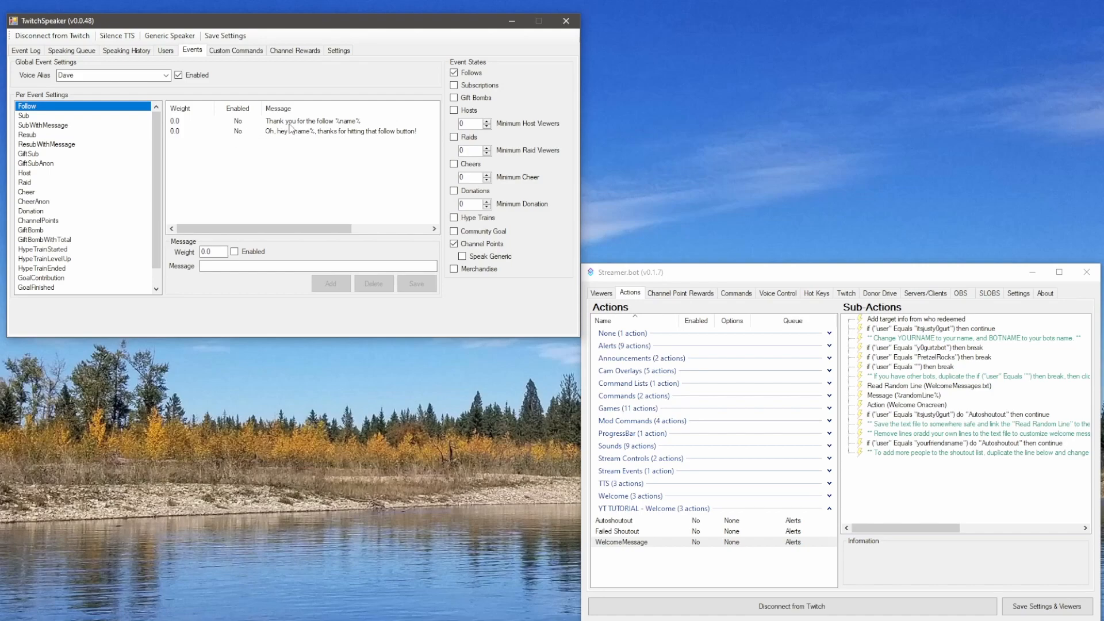
{"action": "left_click", "coordinate": [243, 253]}
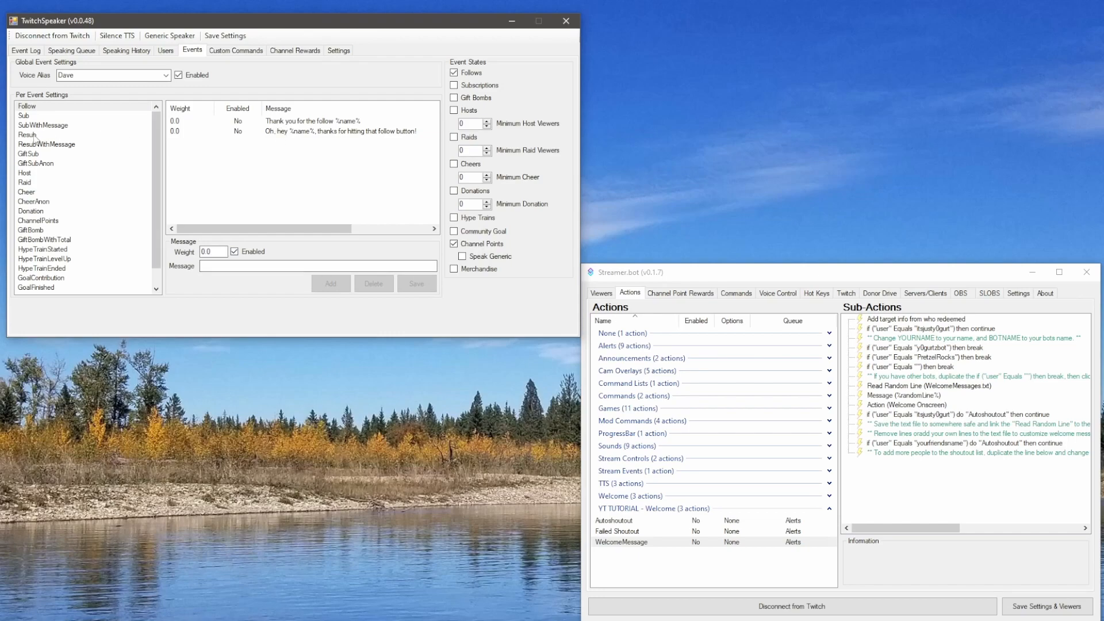
{"action": "left_click", "coordinate": [27, 115]}
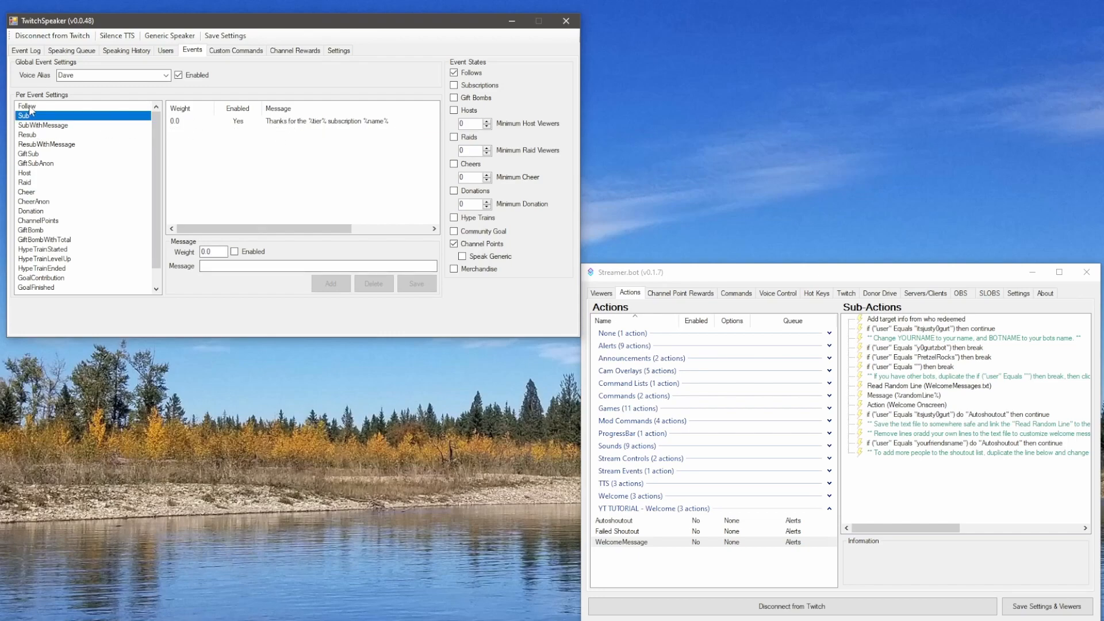
{"action": "left_click", "coordinate": [27, 107]}
{"action": "left_click", "coordinate": [289, 122]}
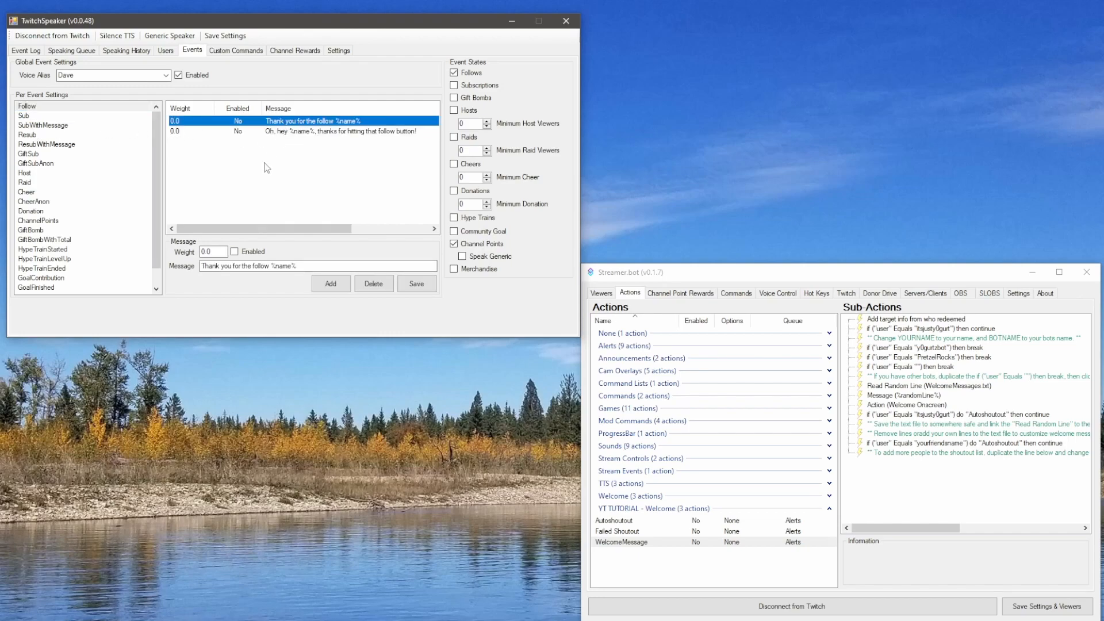
{"action": "left_click", "coordinate": [234, 252]}
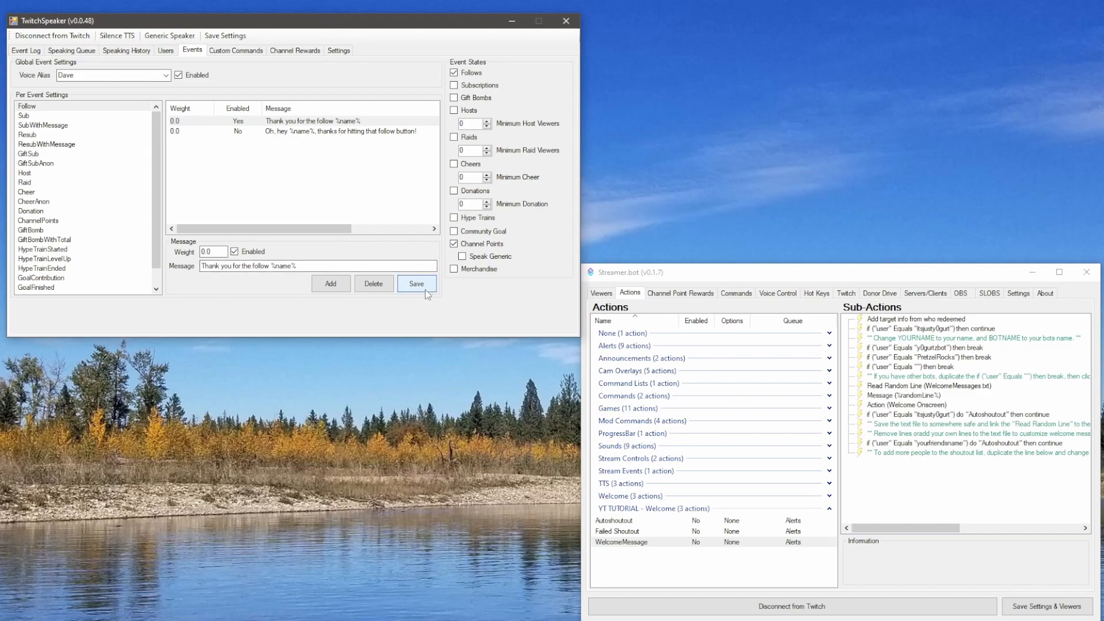
{"action": "left_click", "coordinate": [454, 72]}
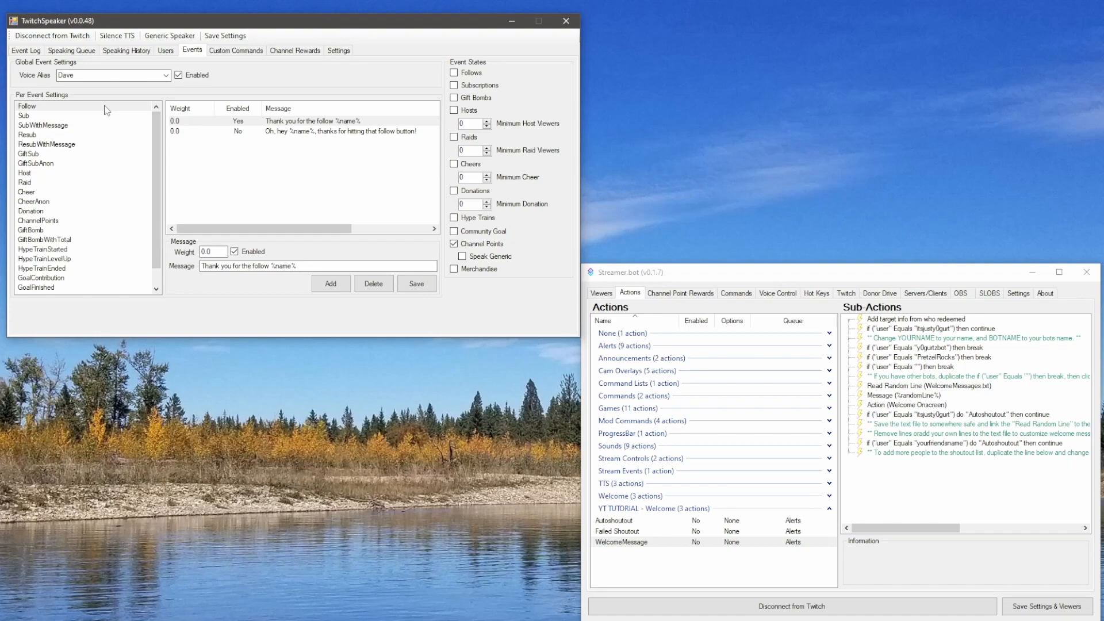
Add a custom command !dave using the Dave voice alias, with permission for everyone
{"action": "left_click", "coordinate": [239, 51]}
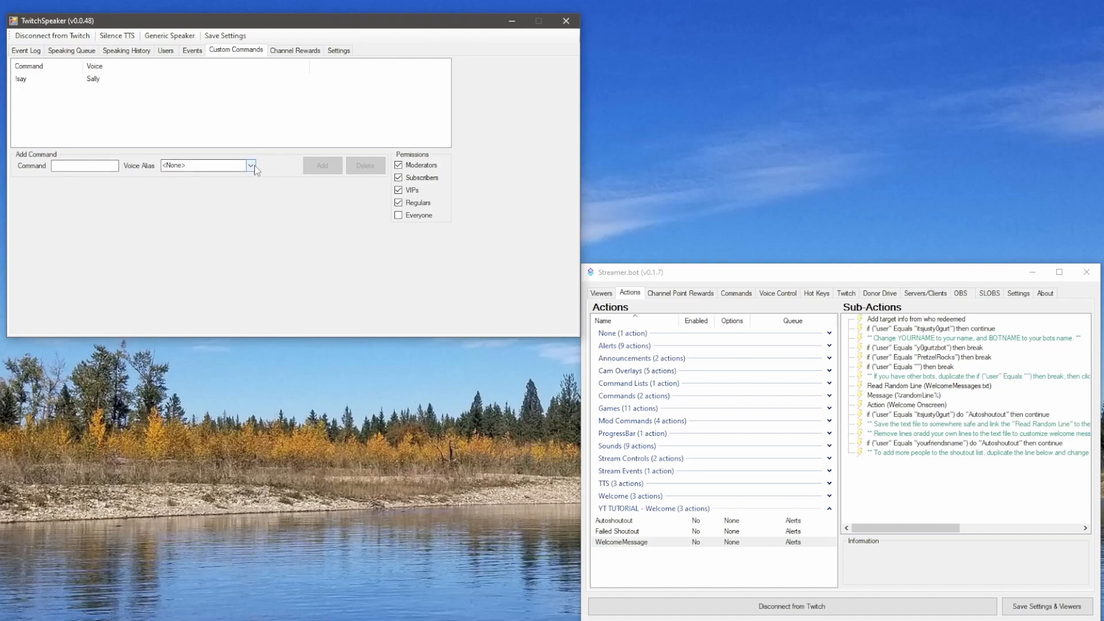
{"action": "left_click", "coordinate": [73, 167]}
{"action": "type", "text": "!dave"}
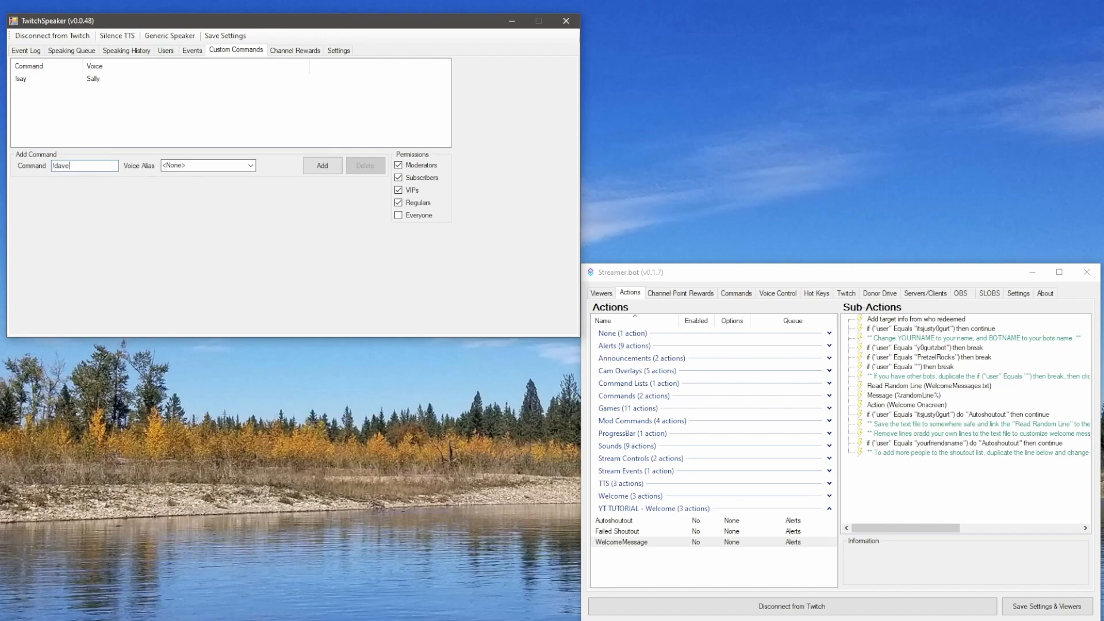
{"action": "left_click", "coordinate": [185, 167]}
{"action": "left_click", "coordinate": [248, 167]}
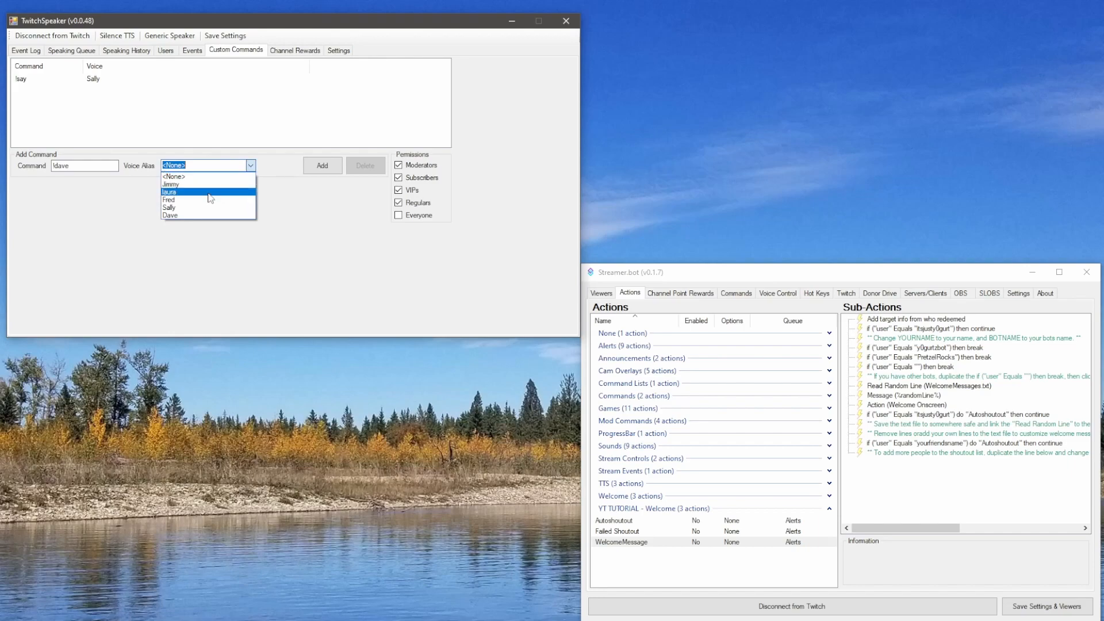
{"action": "left_click", "coordinate": [187, 216]}
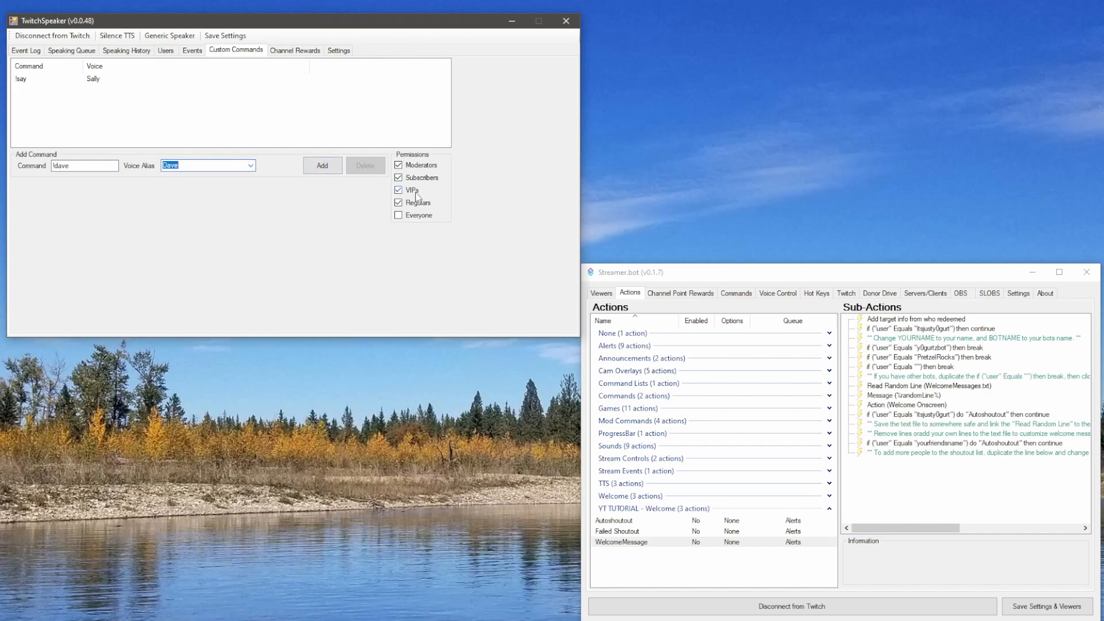
{"action": "left_click", "coordinate": [403, 218]}
{"action": "left_click", "coordinate": [324, 169]}
Assign the Dave voice alias to the existing !dave custom command
{"action": "left_click", "coordinate": [22, 87]}
{"action": "double_click", "coordinate": [177, 166]}
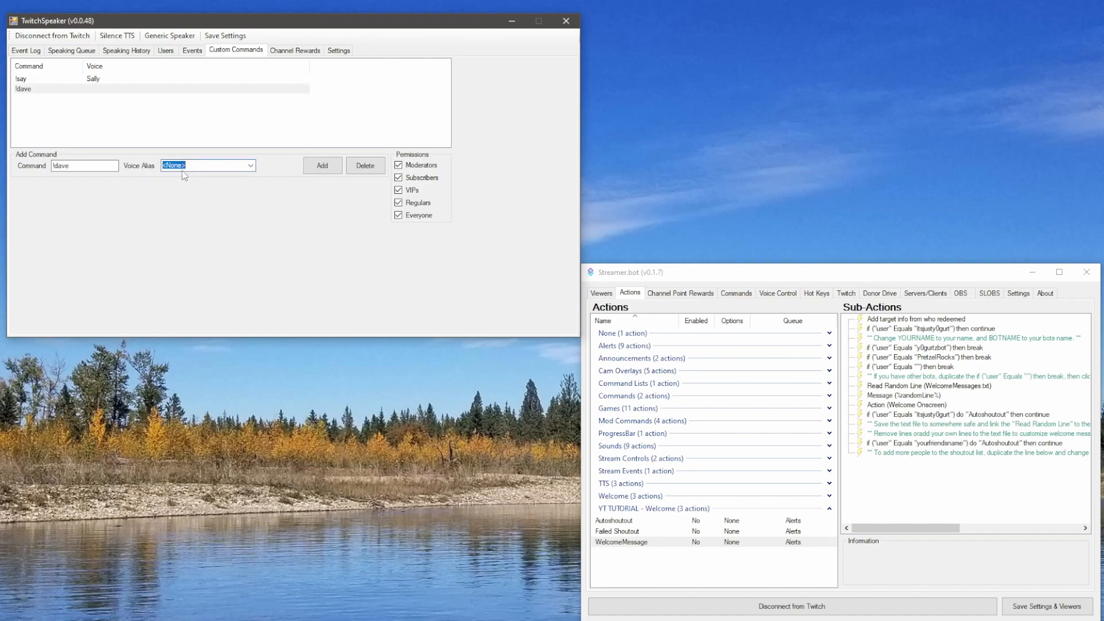
{"action": "left_click", "coordinate": [249, 166]}
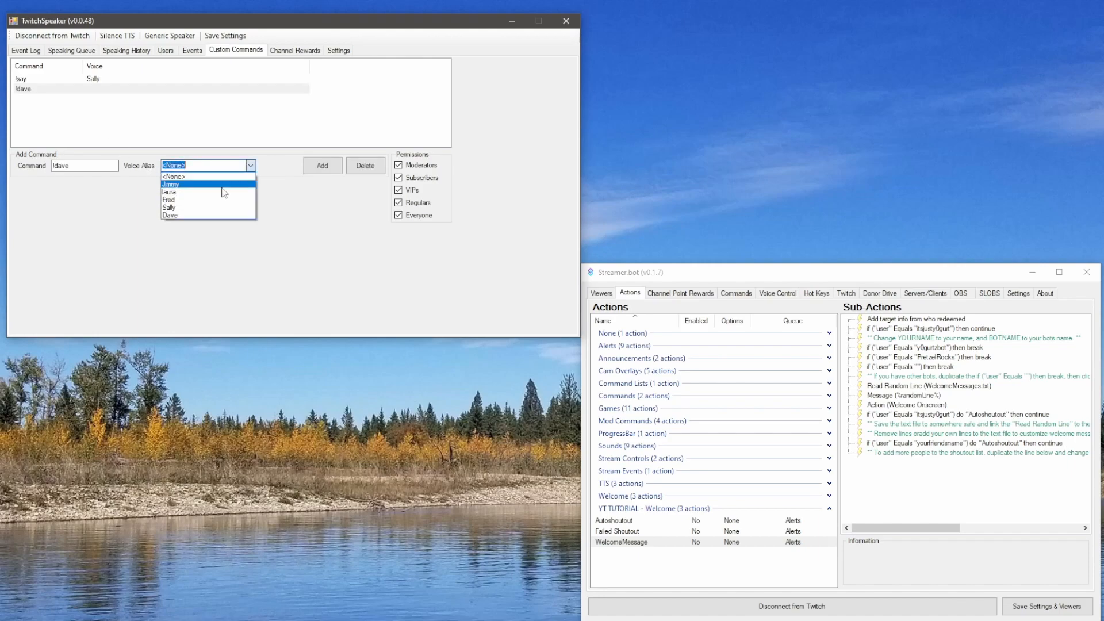
{"action": "left_click", "coordinate": [202, 214]}
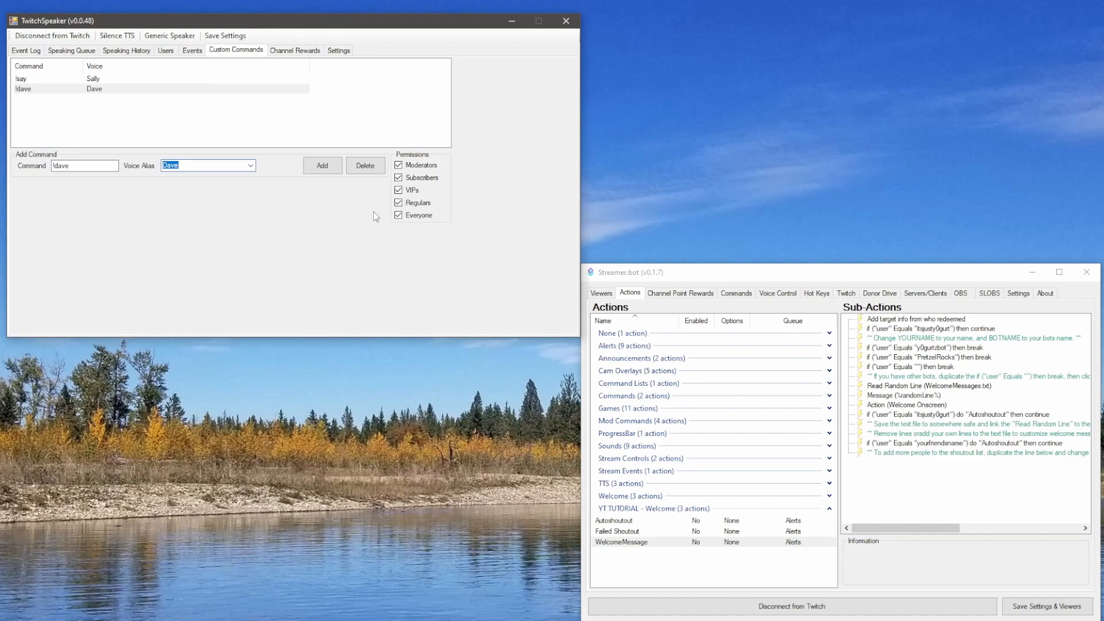
Remove the everyone permission from the !dave custom command and delete that command
{"action": "left_click", "coordinate": [398, 217]}
{"action": "left_click", "coordinate": [221, 170]}
{"action": "left_click", "coordinate": [364, 166]}
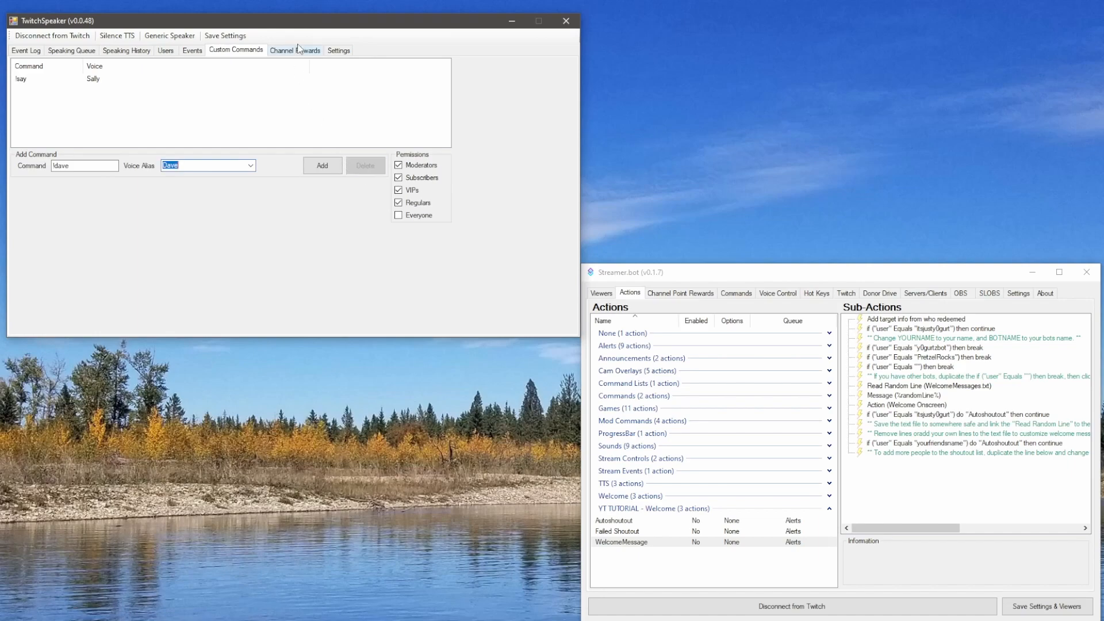
Look through the channel rewards list and view the reward settings of Highlight Your Message!
{"action": "left_click", "coordinate": [295, 50]}
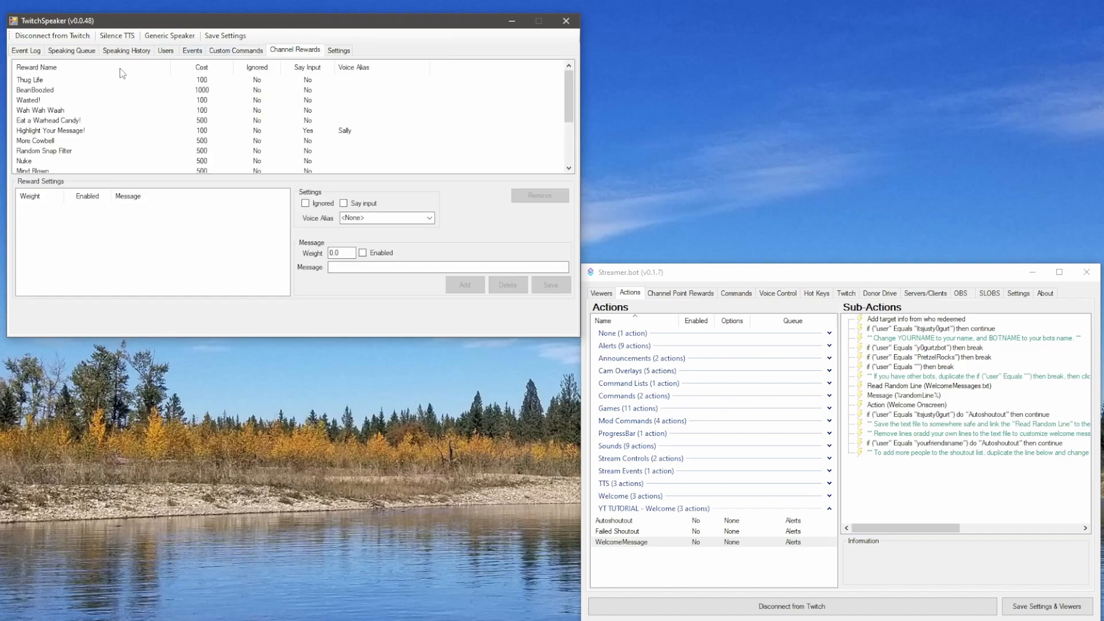
{"action": "scroll", "coordinate": [254, 108], "scroll_direction": "down", "scroll_amount": 3}
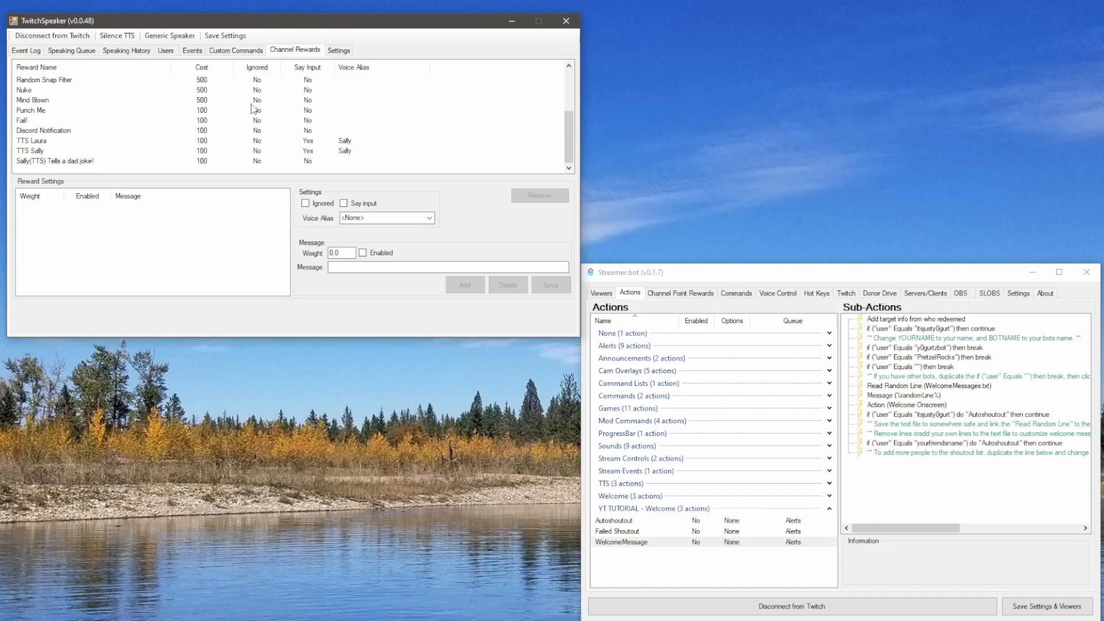
{"action": "scroll", "coordinate": [253, 108], "scroll_direction": "up", "scroll_amount": 3}
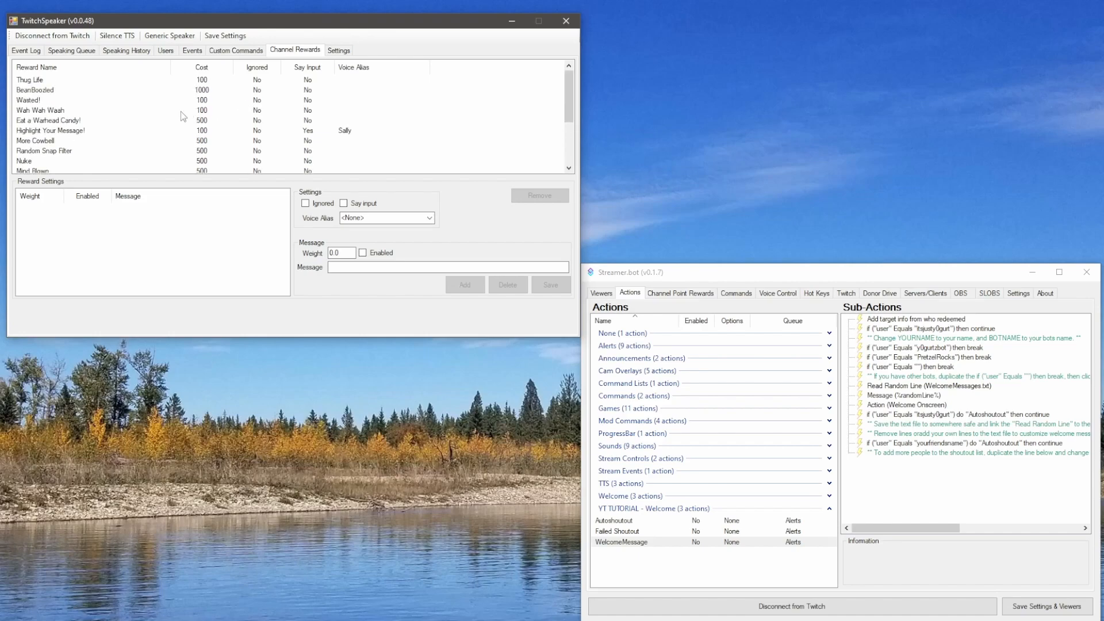
{"action": "left_click", "coordinate": [81, 135]}
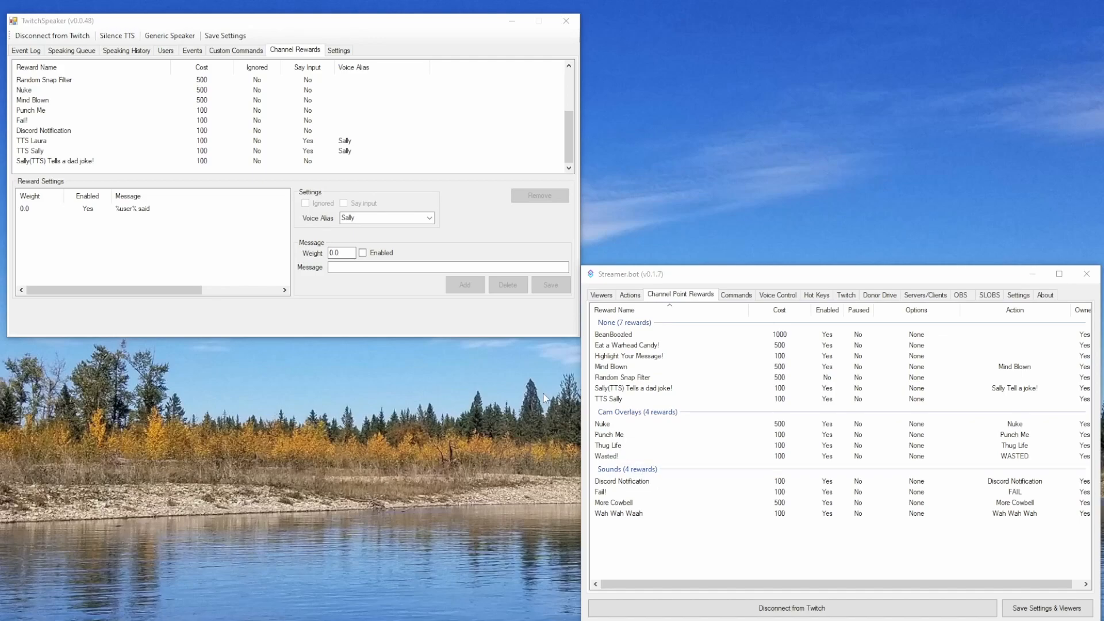
Switch to Streamer.bot and add a channel point reward titled TTS Dave, costing 100, with user input required and a 10-second global cooldown
{"action": "left_click", "coordinate": [693, 280]}
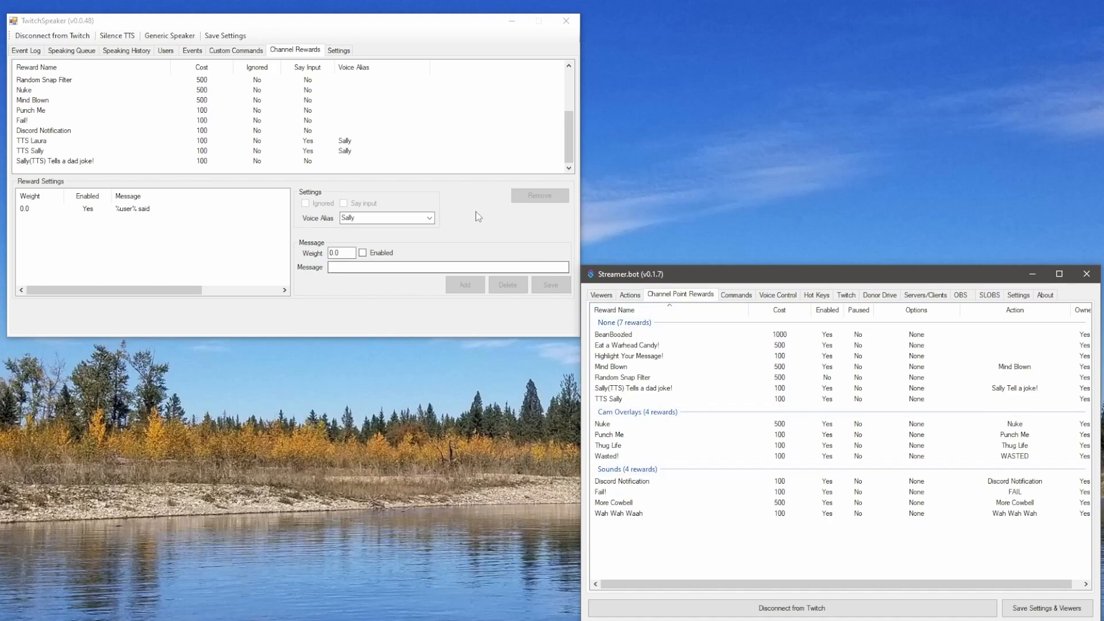
{"action": "right_click", "coordinate": [676, 560]}
{"action": "left_click", "coordinate": [702, 567]}
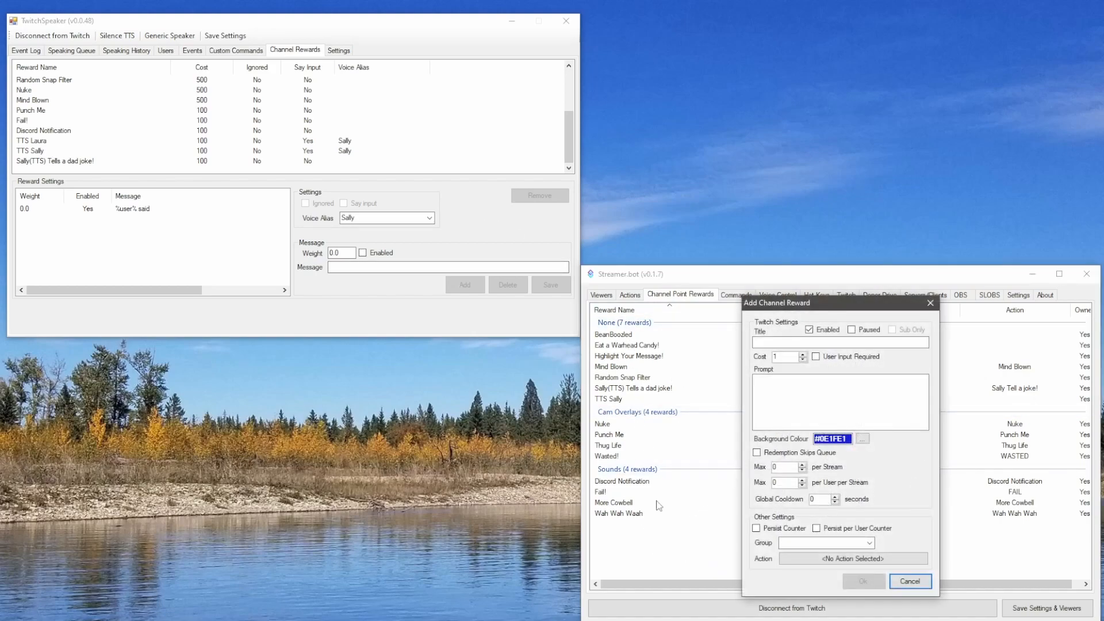
{"action": "left_click", "coordinate": [779, 341]}
{"action": "type", "text": "TTS Dave"}
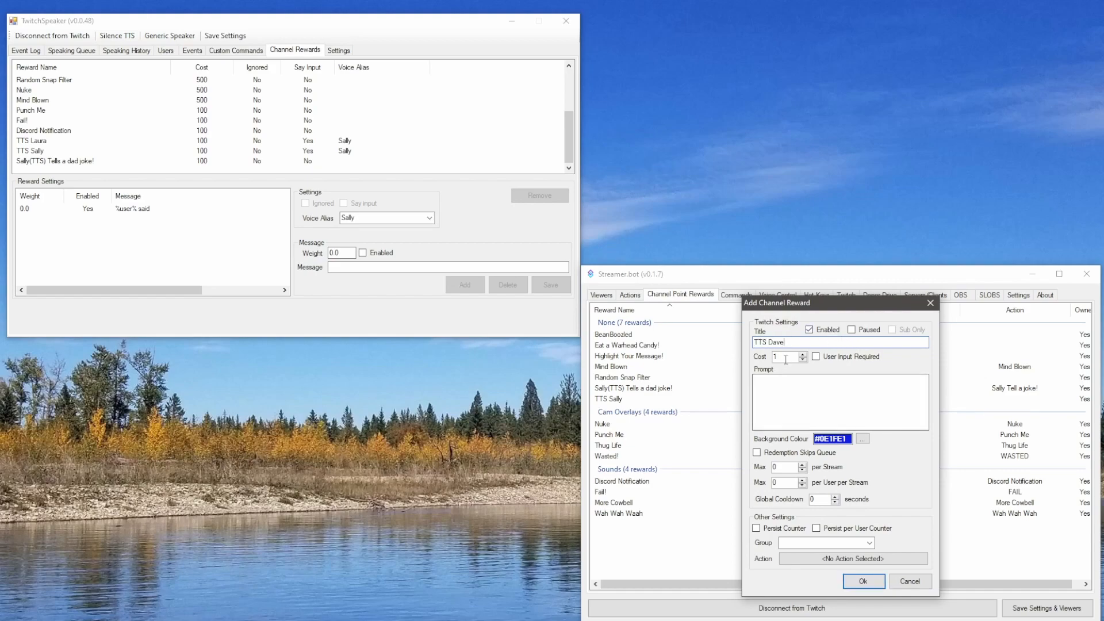
{"action": "left_click", "coordinate": [817, 357]}
{"action": "left_click_drag", "start_coordinate": [814, 499], "coordinate": [803, 504]}
{"action": "type", "text": "10"}
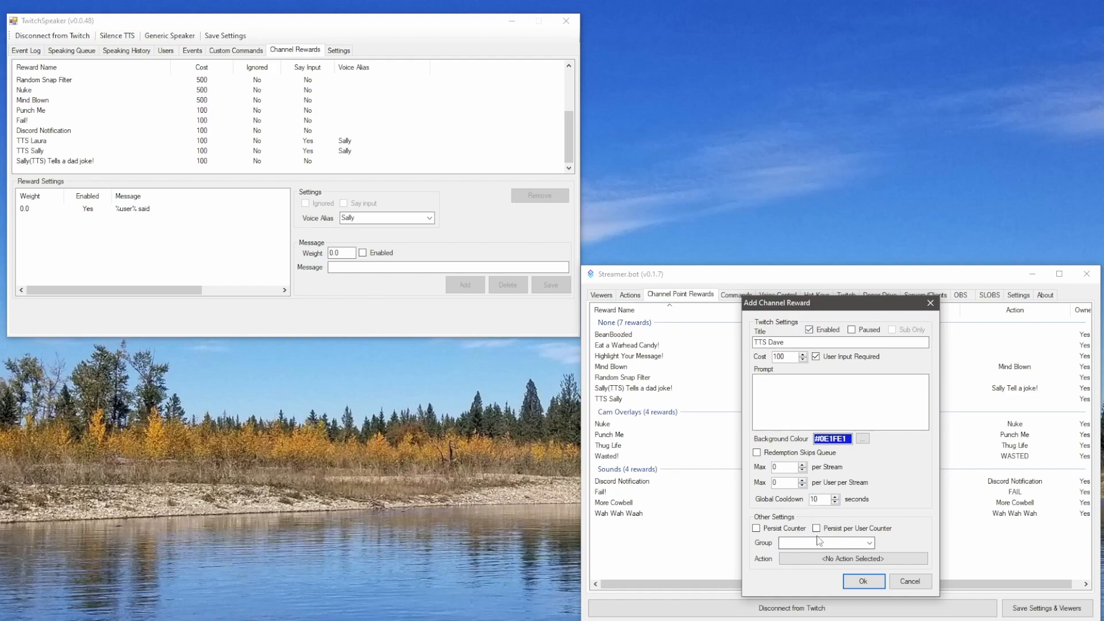
{"action": "left_click", "coordinate": [864, 582]}
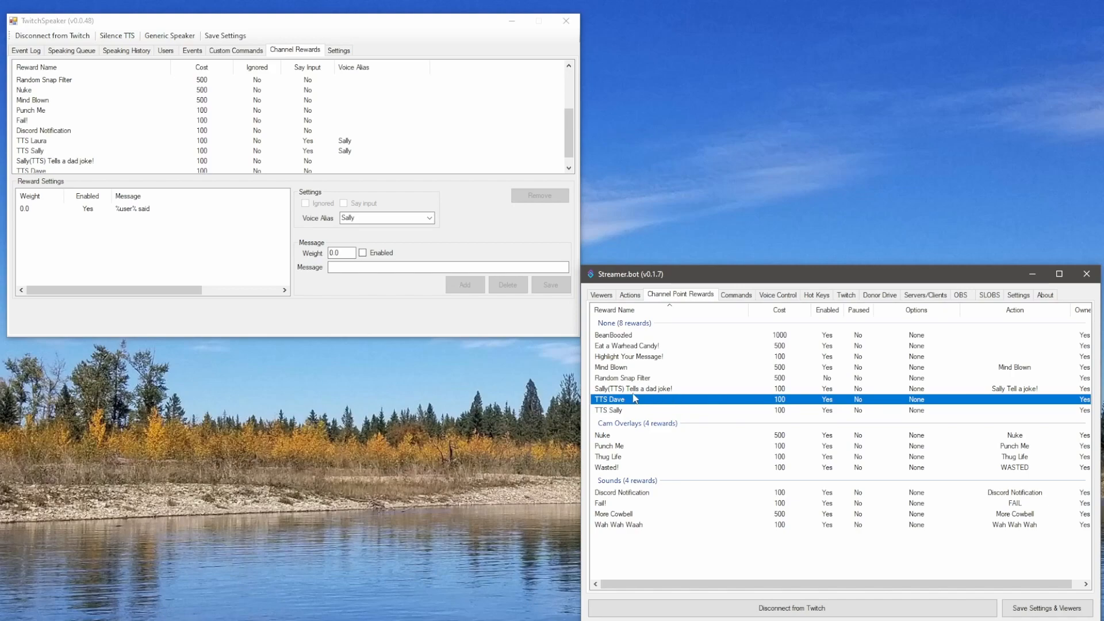
Switch to TwitchSpeaker and set the TTS Dave channel reward to say the input with the Dave voice alias
{"action": "scroll", "coordinate": [258, 138], "scroll_direction": "down", "scroll_amount": 1}
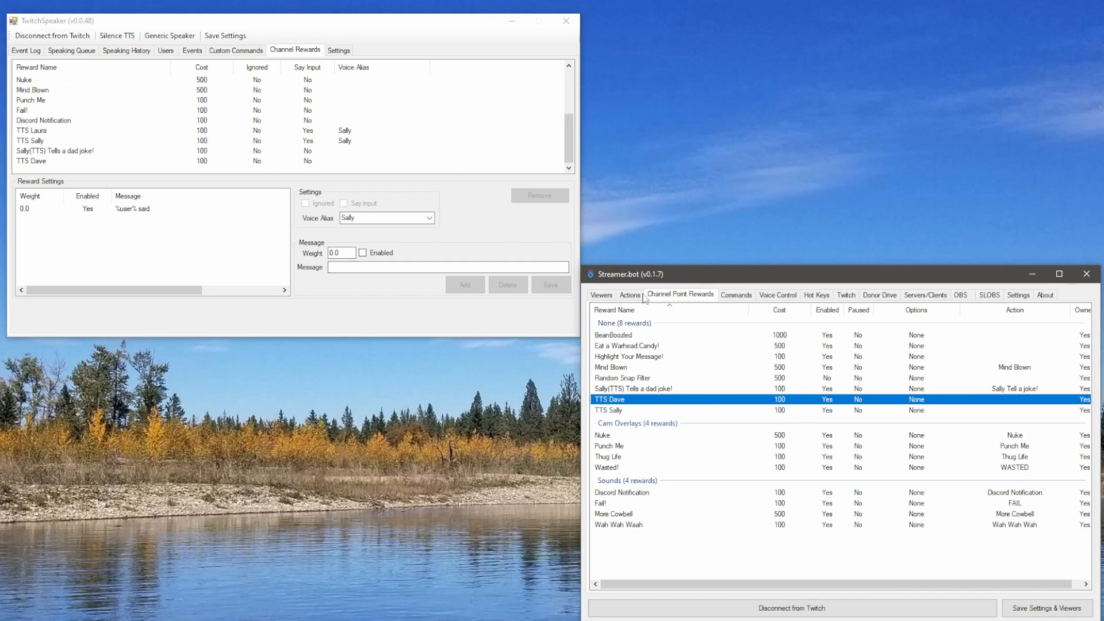
{"action": "left_click", "coordinate": [241, 26]}
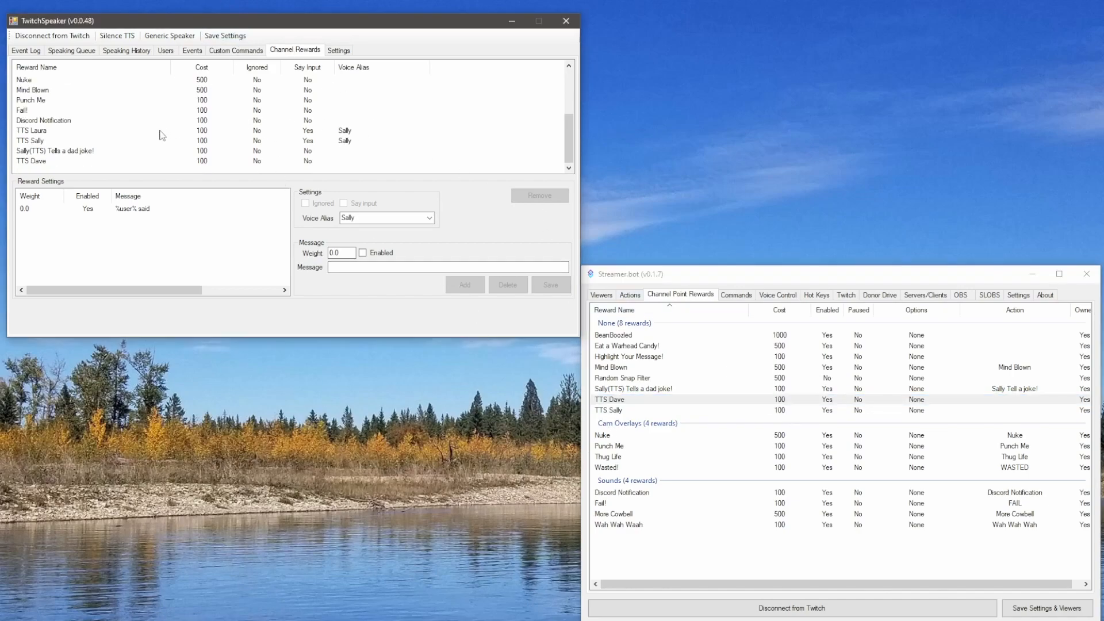
{"action": "left_click", "coordinate": [81, 163]}
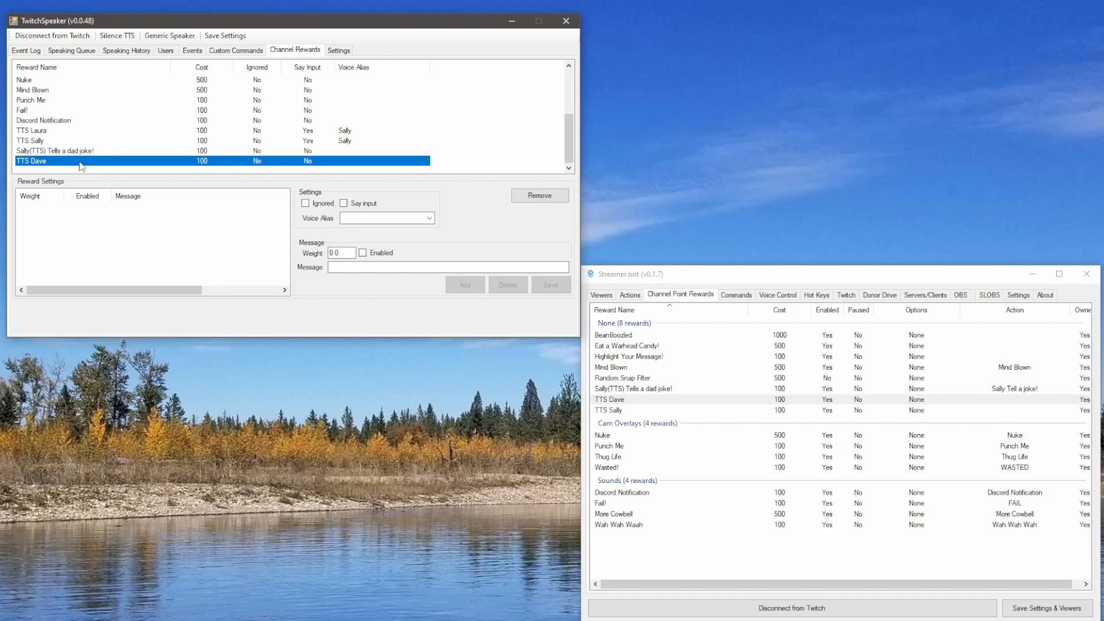
{"action": "left_click", "coordinate": [344, 203]}
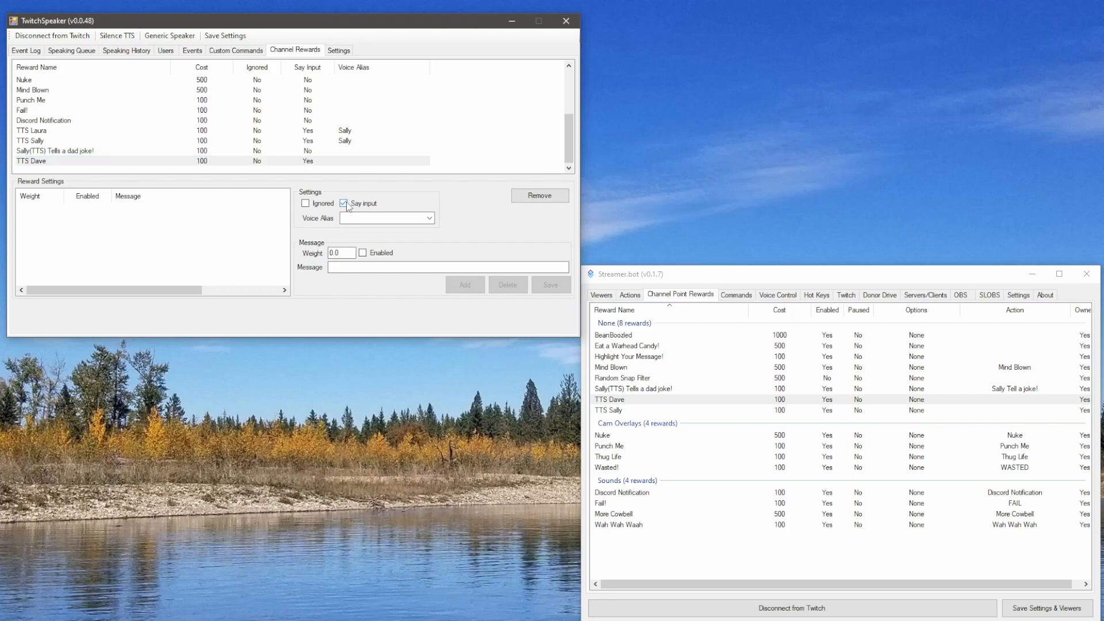
{"action": "left_click", "coordinate": [431, 221]}
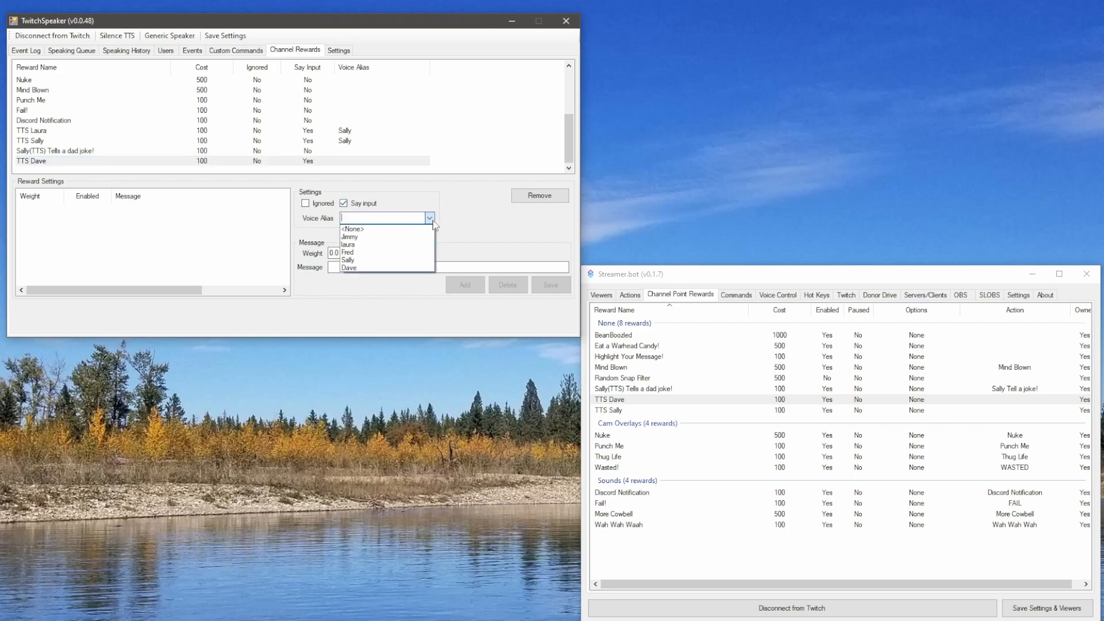
{"action": "left_click", "coordinate": [382, 267]}
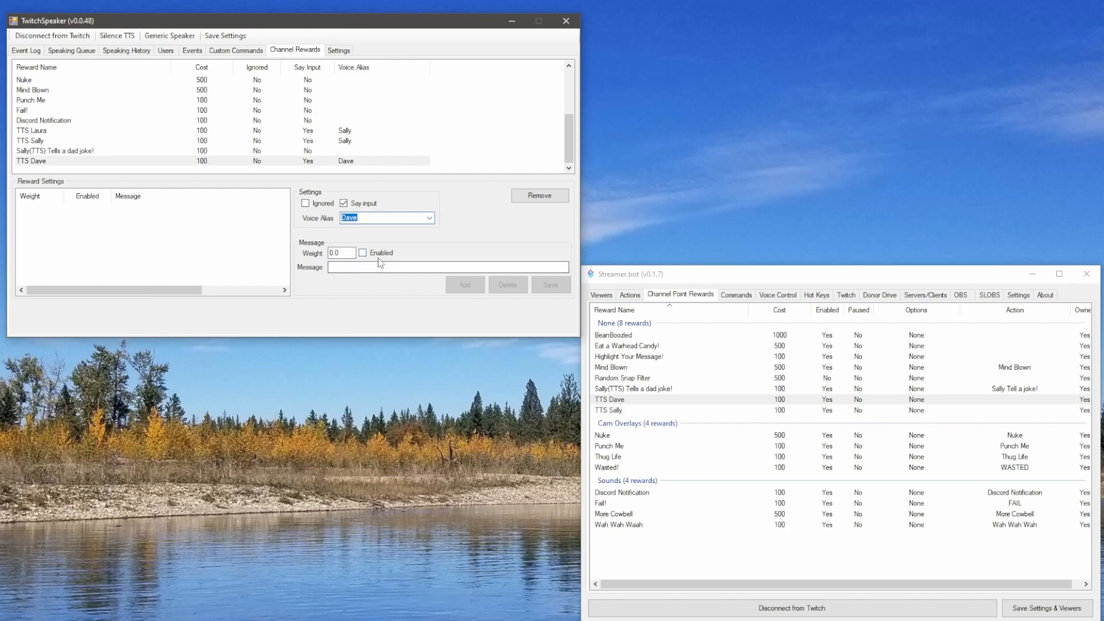
Switch to Streamer.bot and add a TwitchSpeaker Speak sub-action to the WelcomeMessage action, with voice alias Dave and message %randomLine%
{"action": "left_click", "coordinate": [670, 562]}
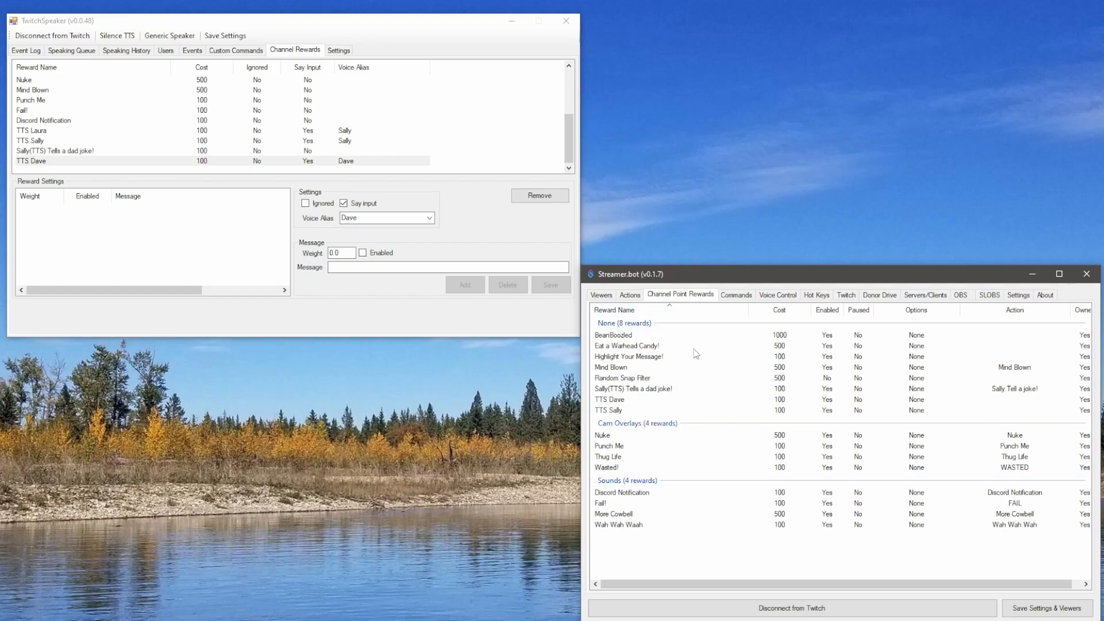
{"action": "left_click", "coordinate": [630, 295]}
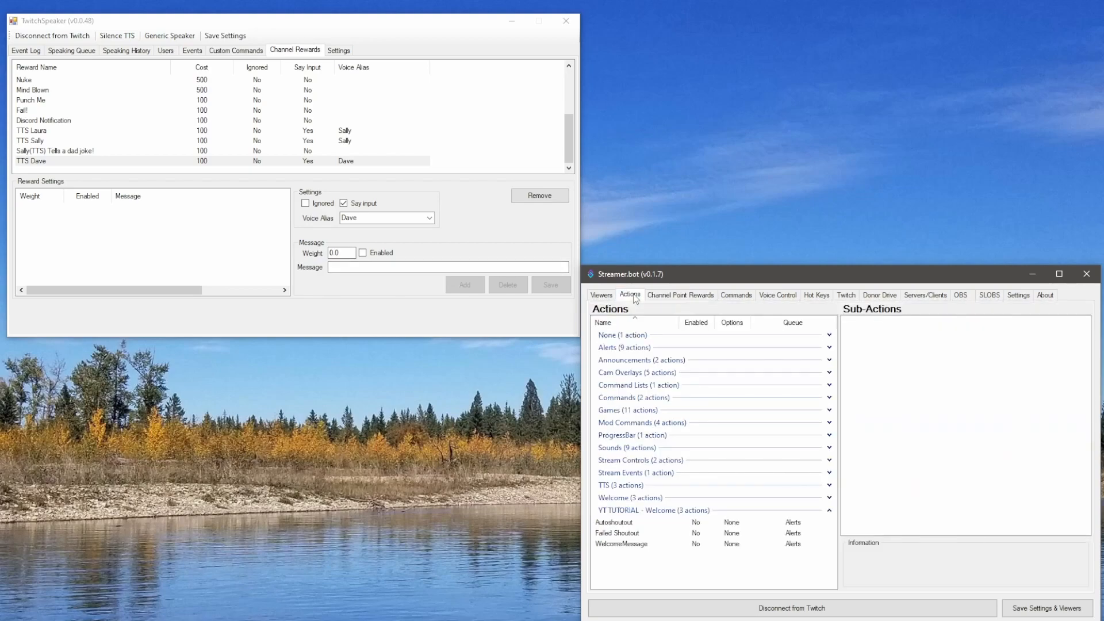
{"action": "left_click", "coordinate": [635, 545]}
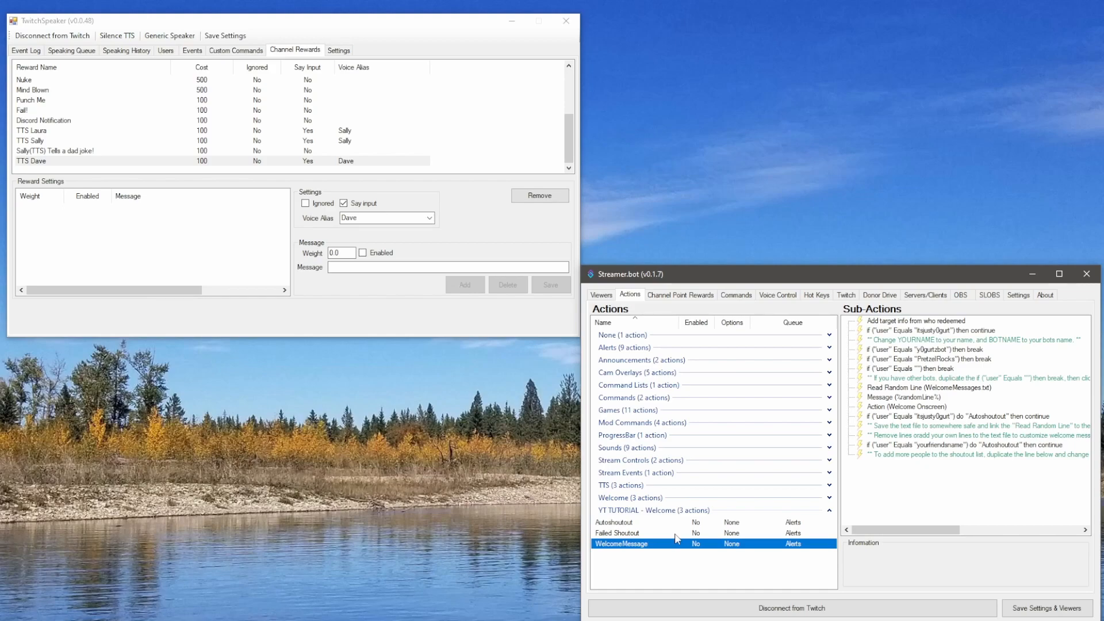
{"action": "right_click", "coordinate": [938, 483]}
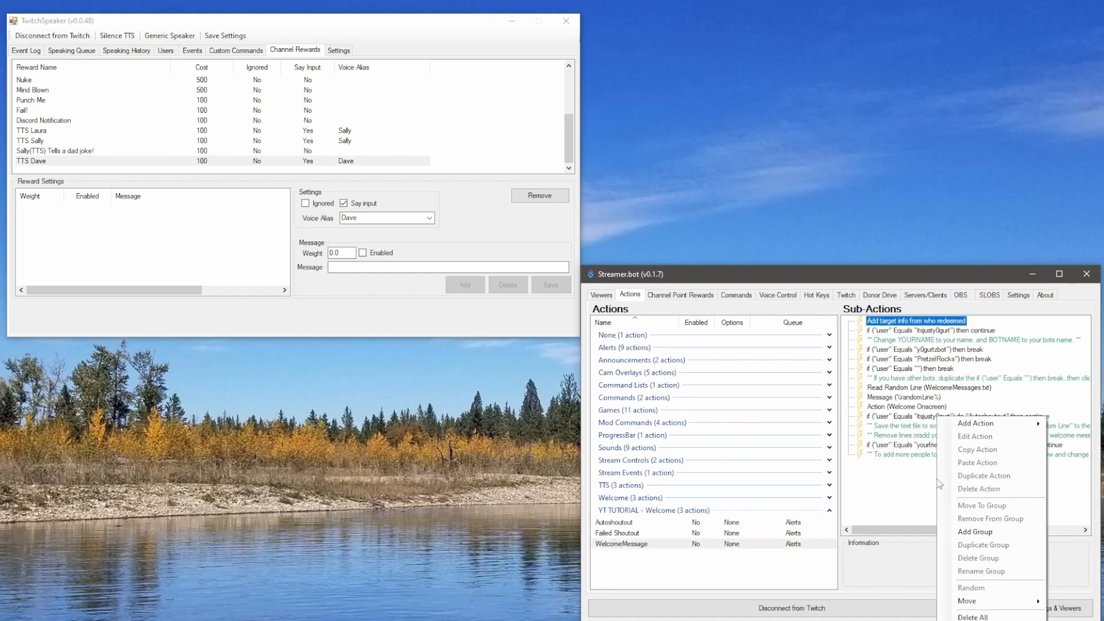
{"action": "mouse_move", "coordinate": [978, 428]}
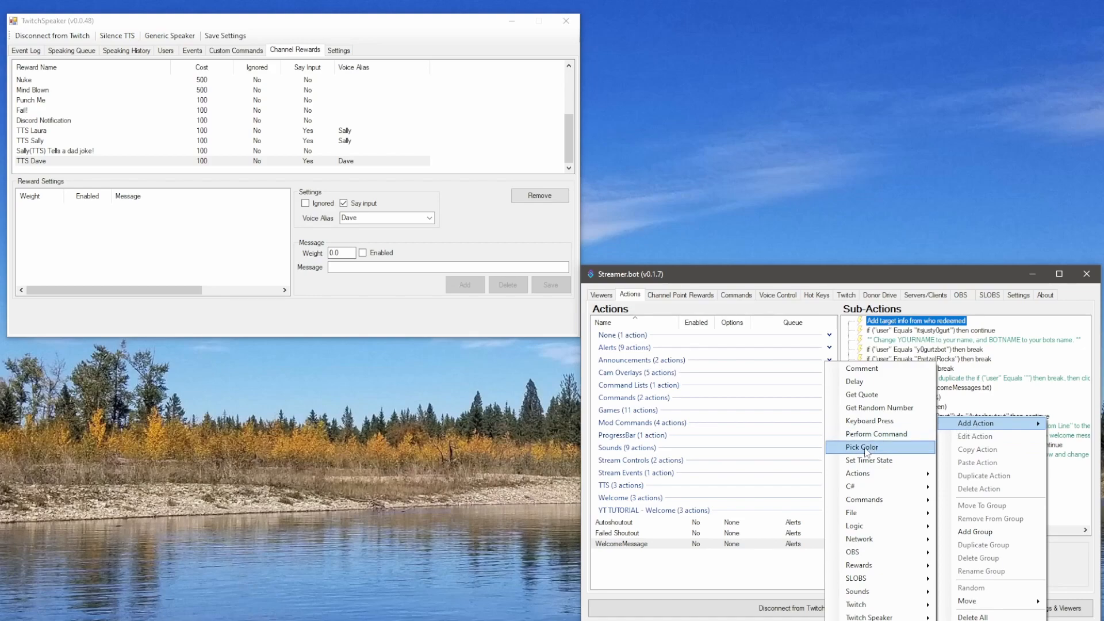
{"action": "mouse_move", "coordinate": [868, 618]}
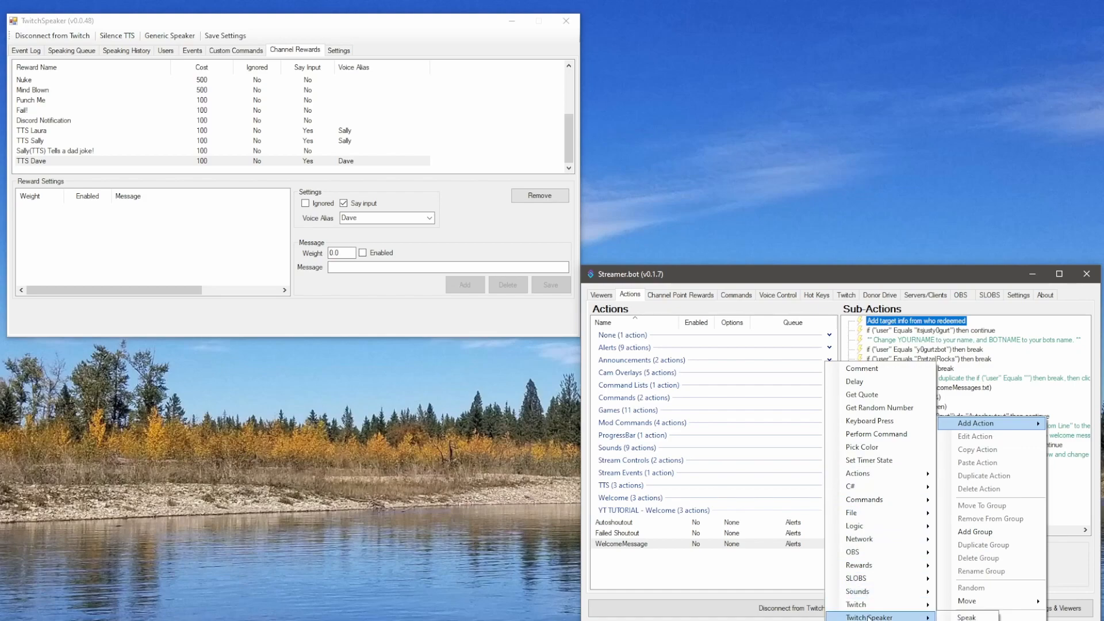
{"action": "left_click", "coordinate": [969, 617]}
{"action": "left_click", "coordinate": [814, 406]}
{"action": "type", "text": "Dave"}
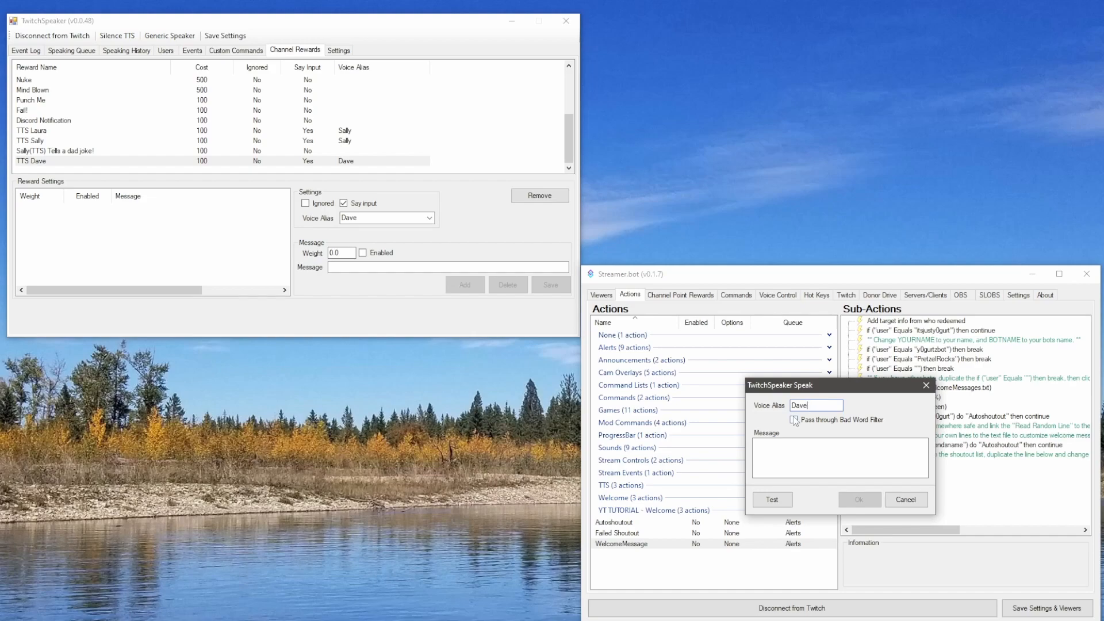
{"action": "left_click", "coordinate": [798, 449]}
{"action": "type", "text": "%"}
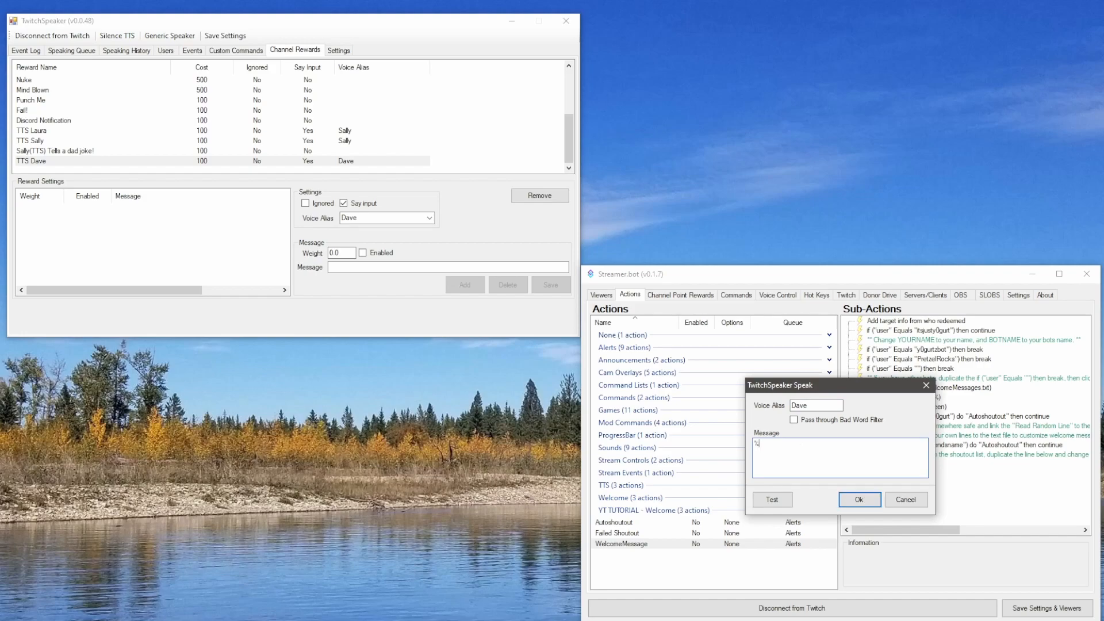
{"action": "type", "text": "randomLine%"}
{"action": "left_click", "coordinate": [853, 503]}
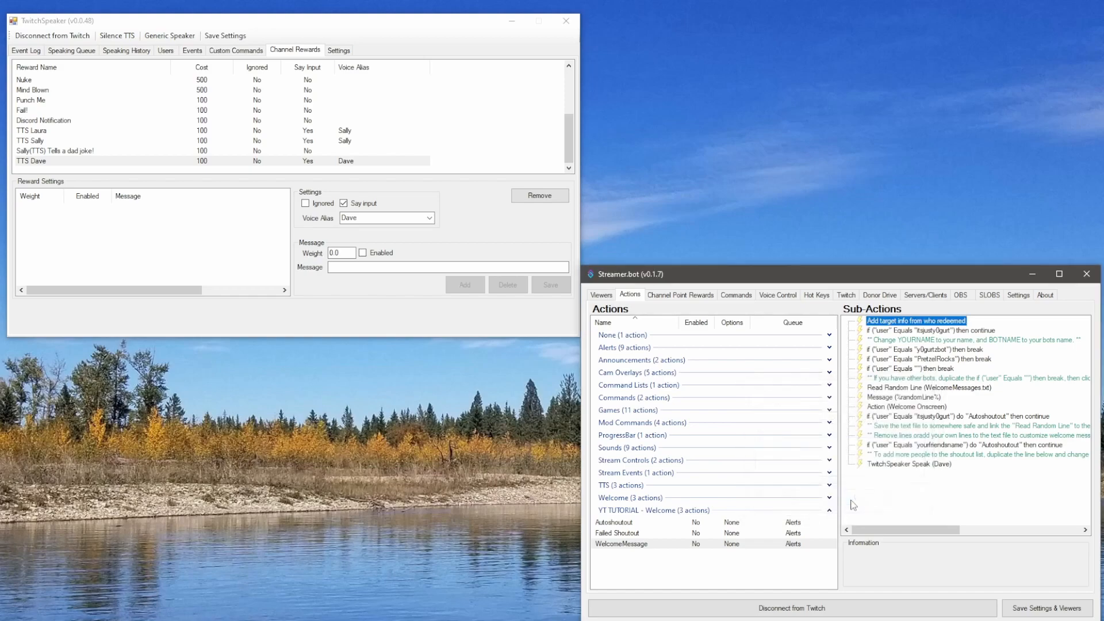
Move the TwitchSpeaker Speak (Dave) sub-action directly below the Message (%randomLine%) sub-action
{"action": "left_click", "coordinate": [910, 466]}
{"action": "left_click_drag", "start_coordinate": [911, 469], "coordinate": [914, 401]}
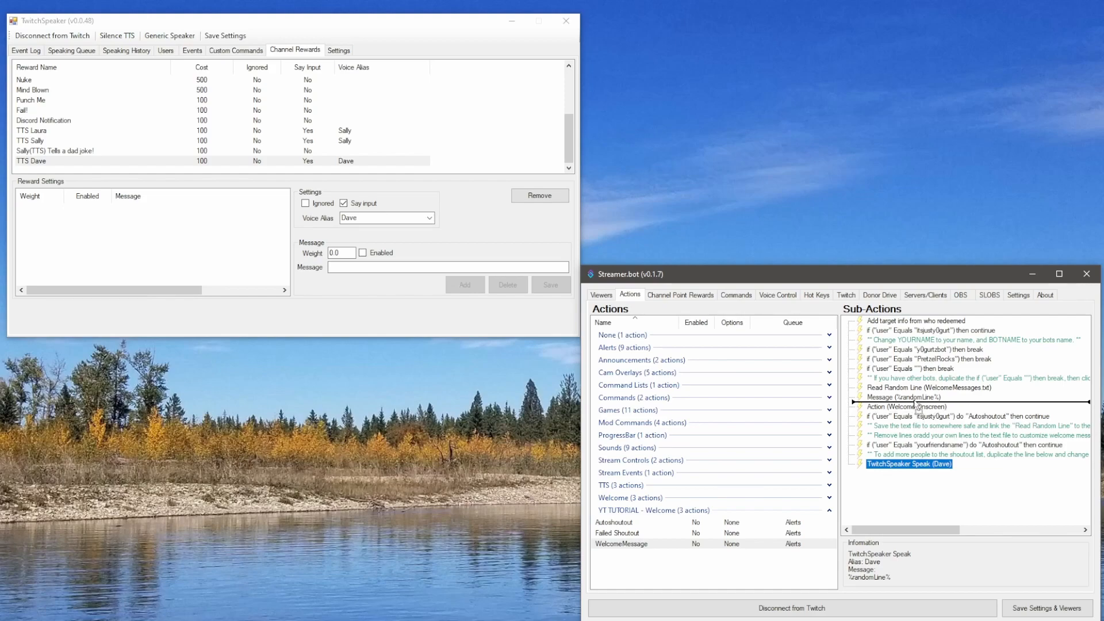
{"action": "left_click_drag", "start_coordinate": [915, 403], "coordinate": [915, 404]}
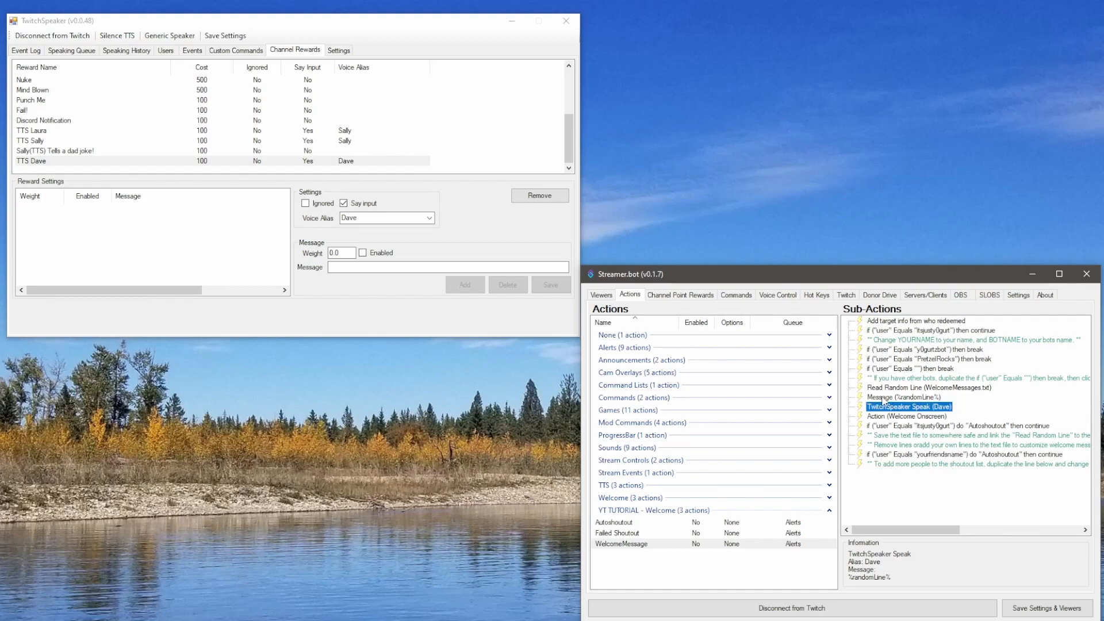